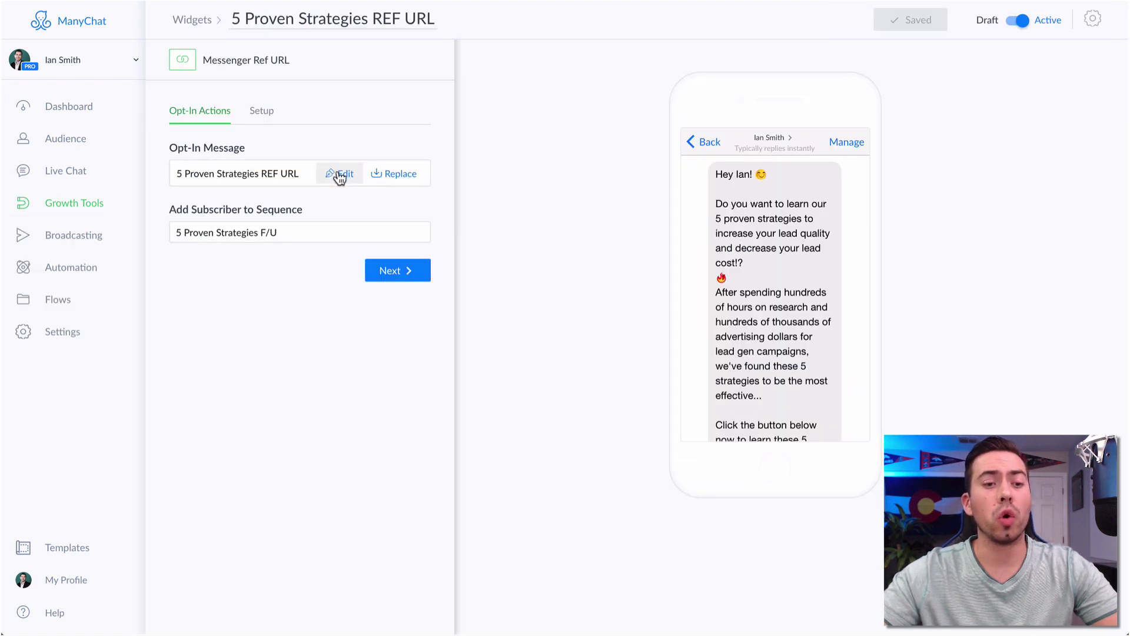
Open the 5 Proven Strategies REF URL opt-in message for editing and copy all three of its flow steps.
left_click(340, 173)
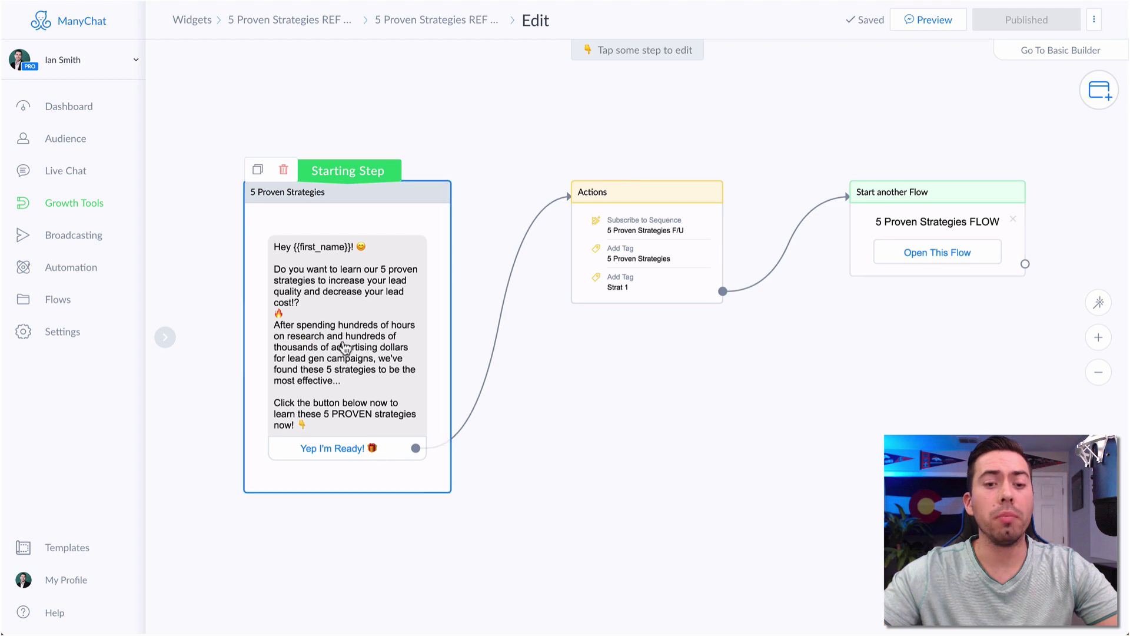
scroll(561, 405, "down", 3)
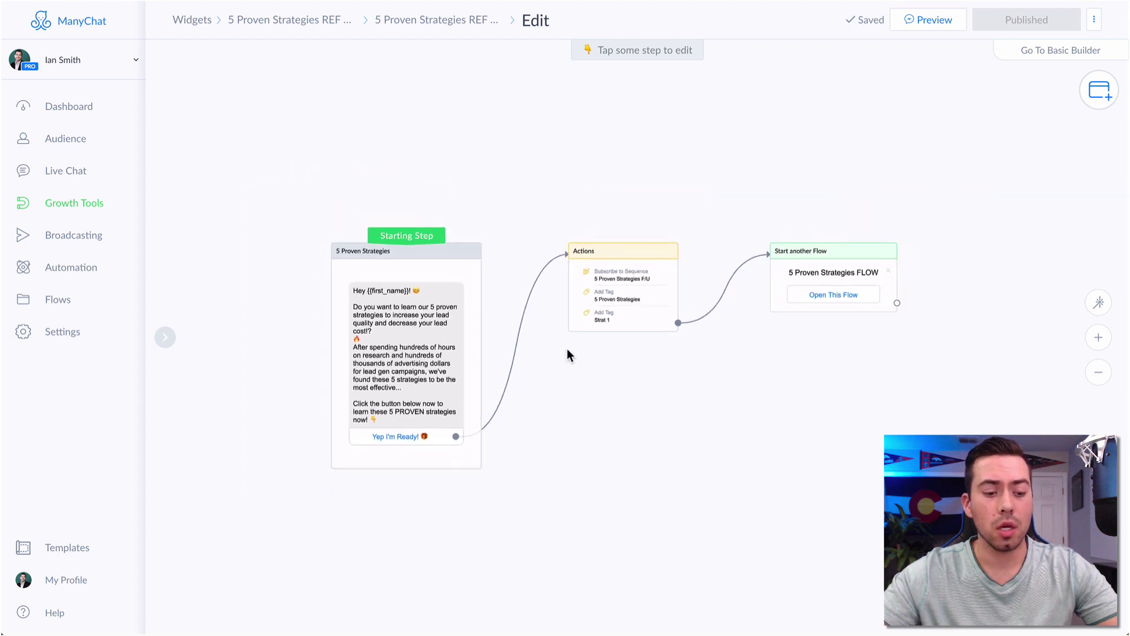
left_click_drag(248, 153, 935, 488)
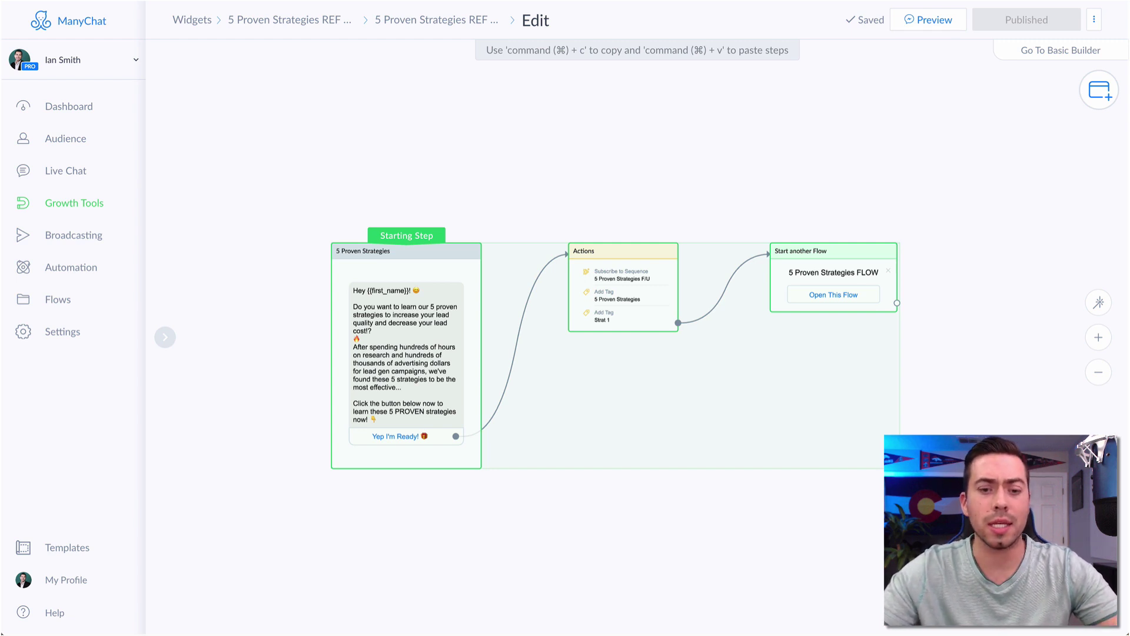
mouse_move(681, 404)
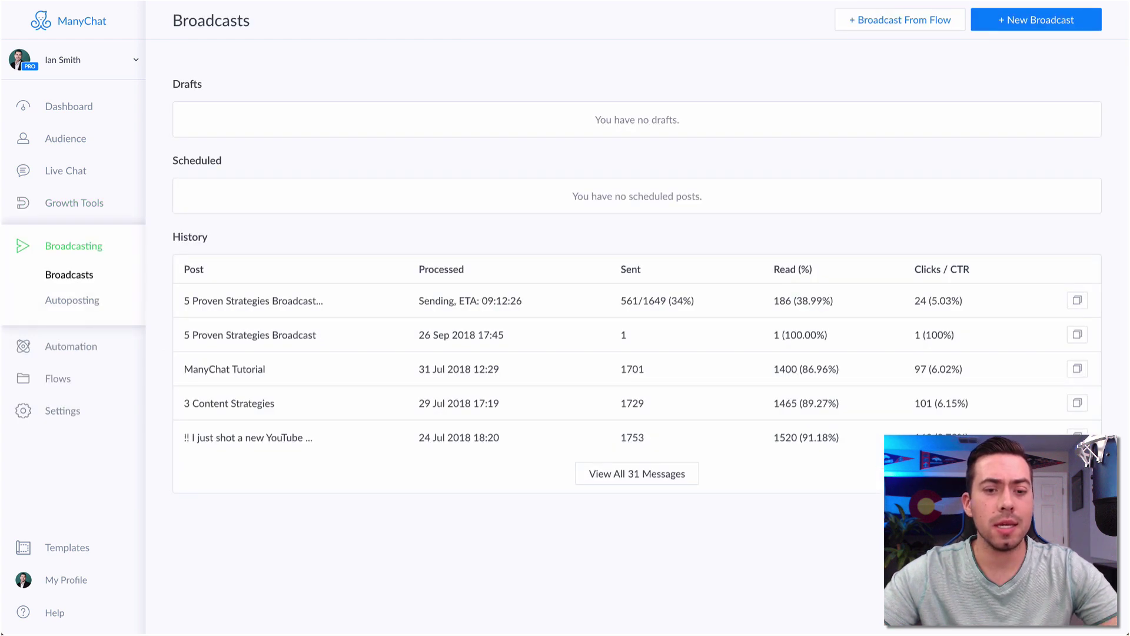
Create a new broadcast in the Flow Builder and paste the copied opt-in steps into it.
left_click(1031, 22)
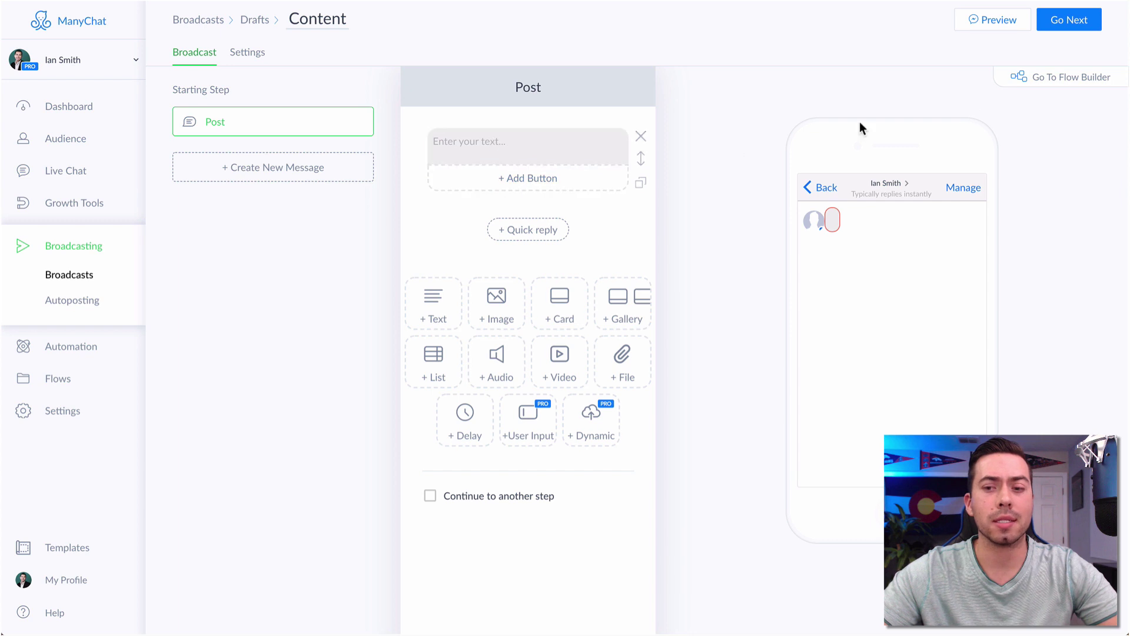
left_click(1067, 78)
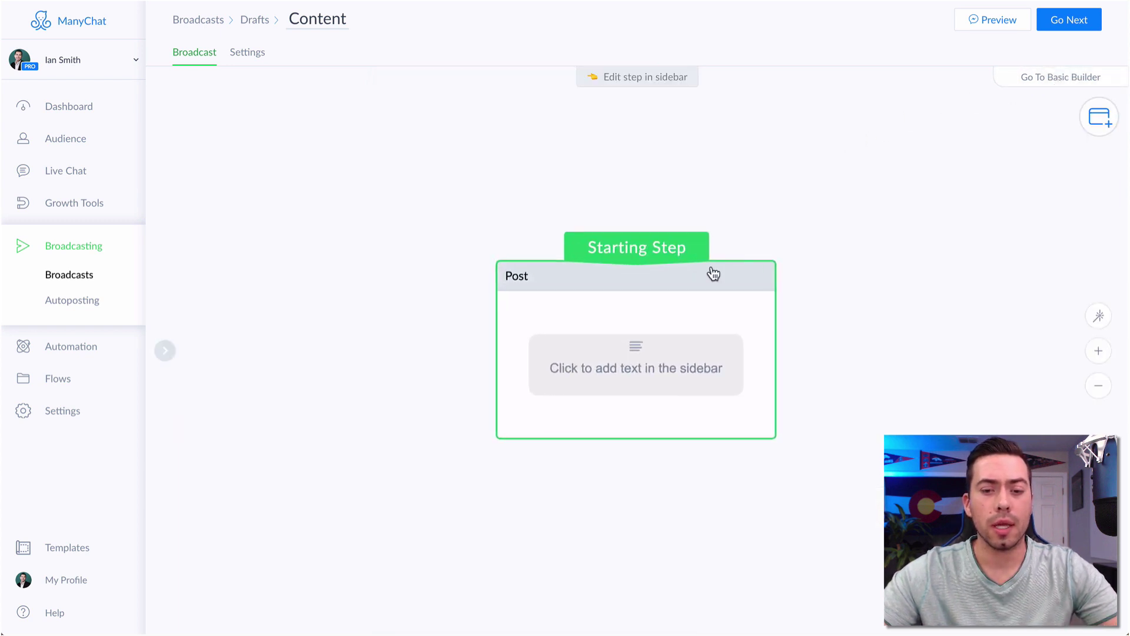
scroll(719, 273, "down", 3)
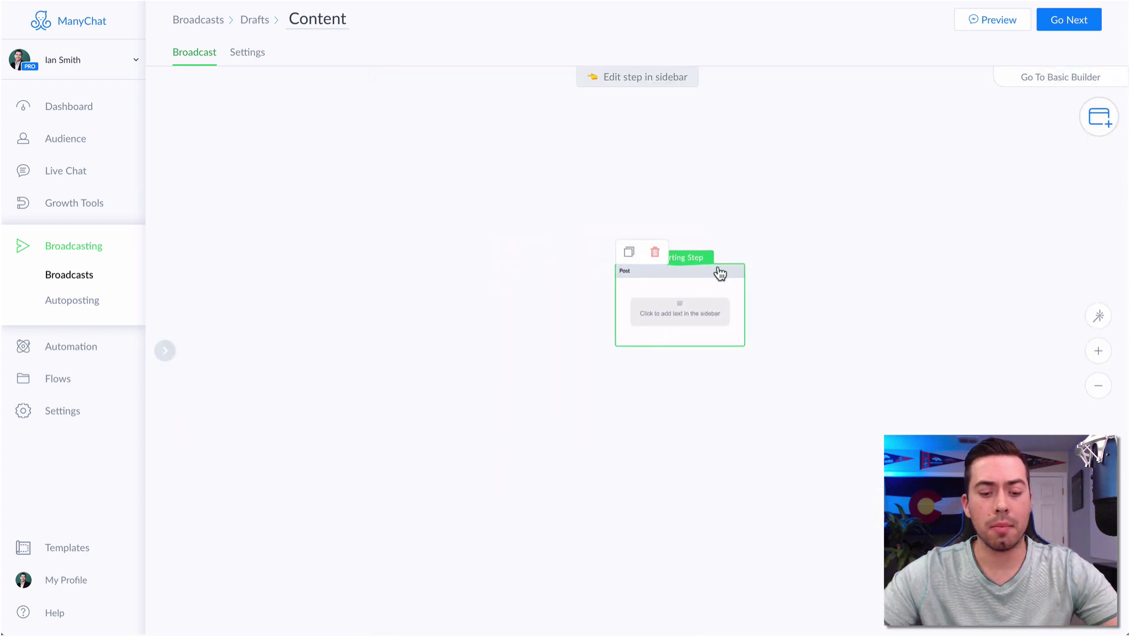
key("super+v")
left_click_drag(712, 414, 486, 206)
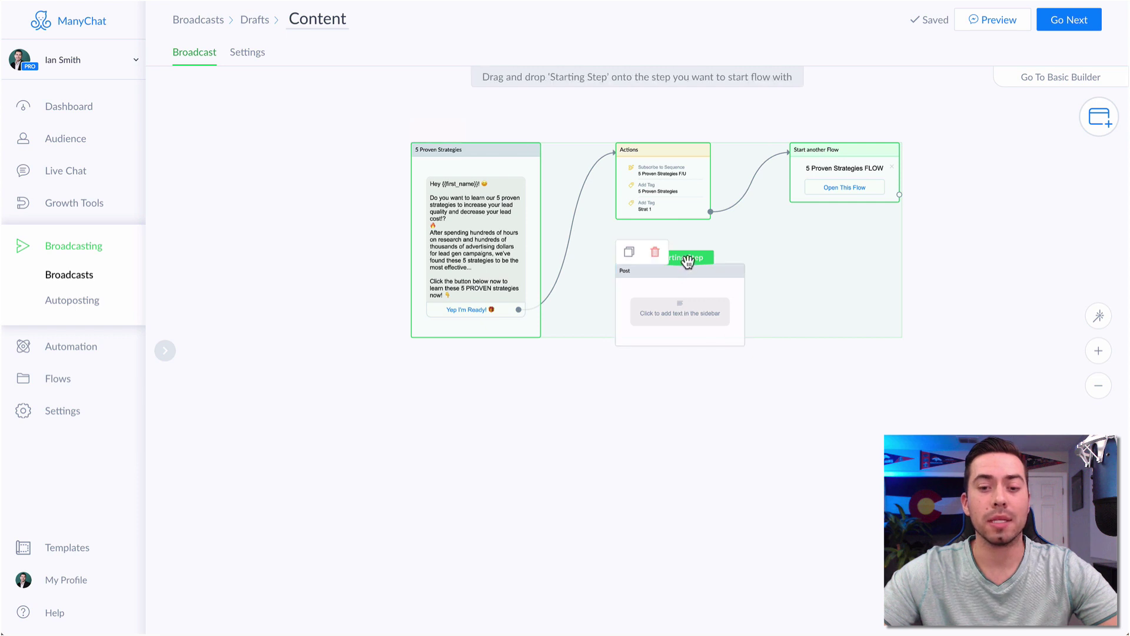
Make the pasted 5 Proven Strategies message the starting step and delete the empty Post step.
left_click_drag(691, 257, 497, 200)
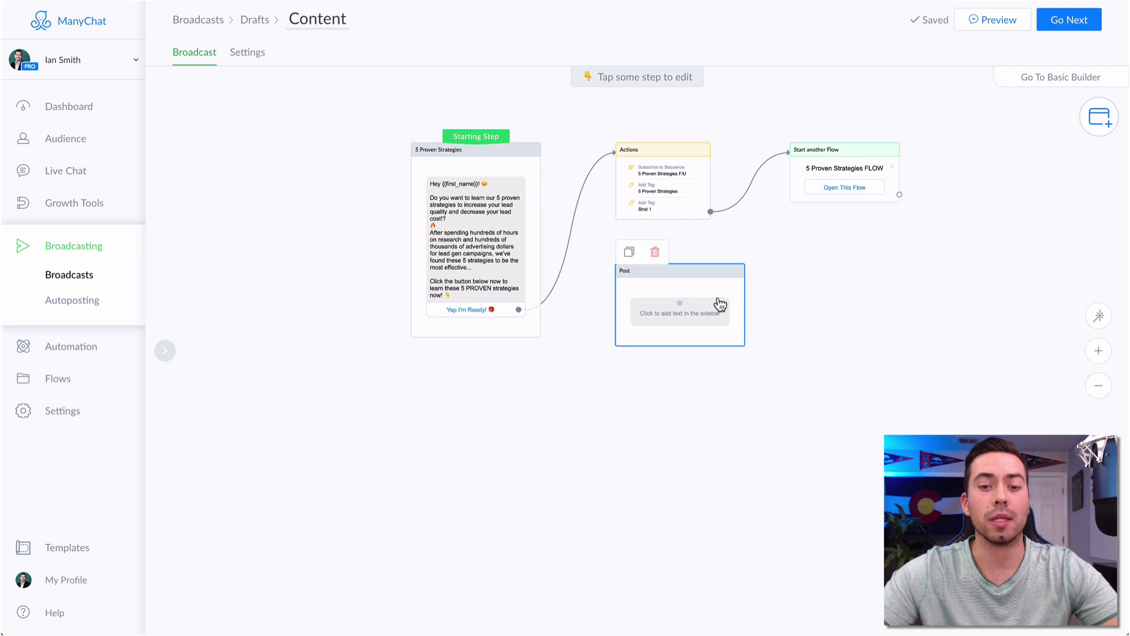
left_click(656, 252)
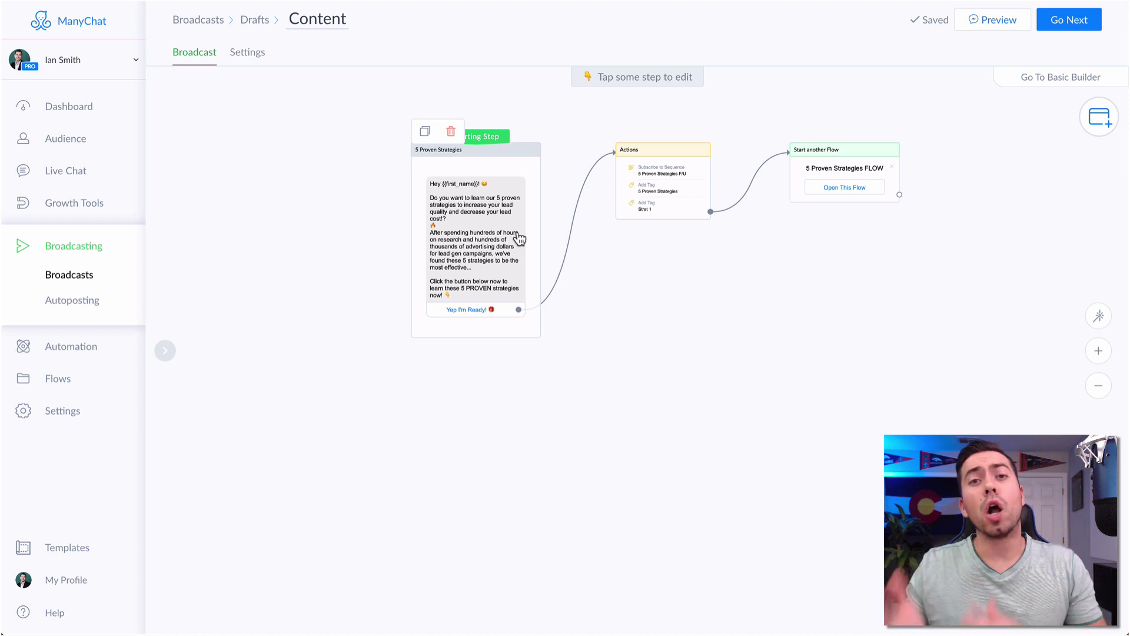
left_click(198, 24)
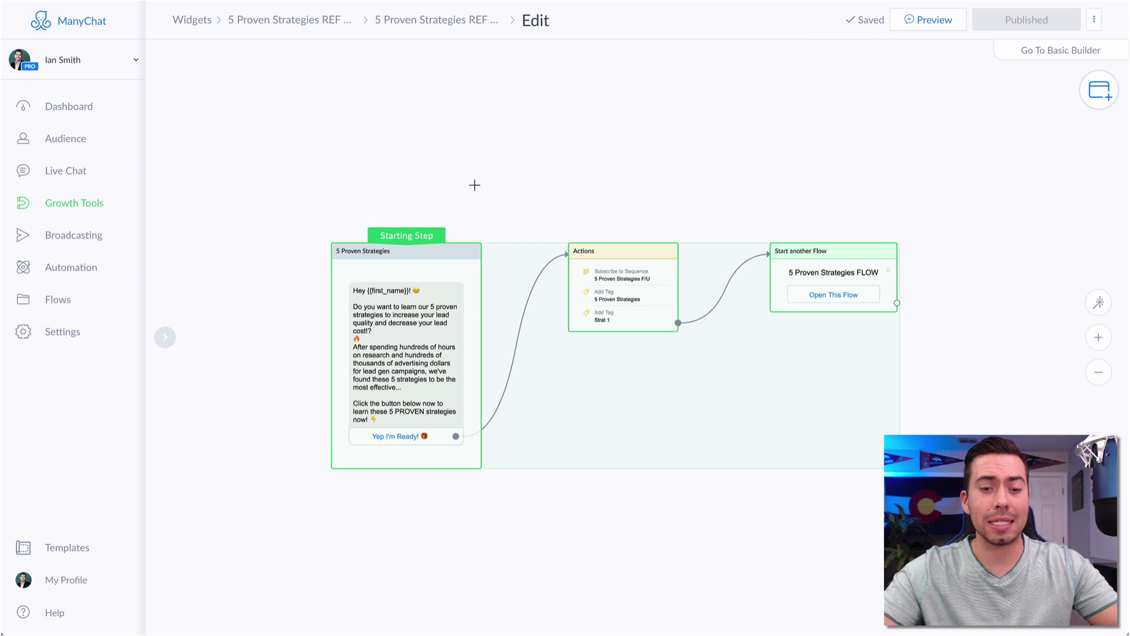
left_click_drag(315, 163, 1036, 519)
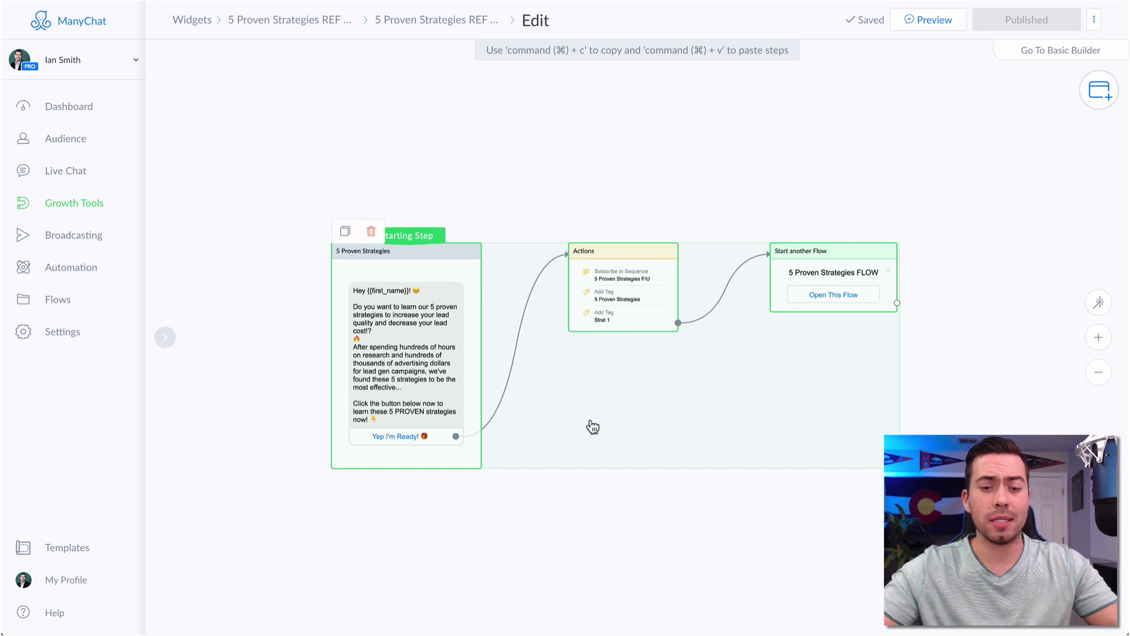
left_click(617, 492)
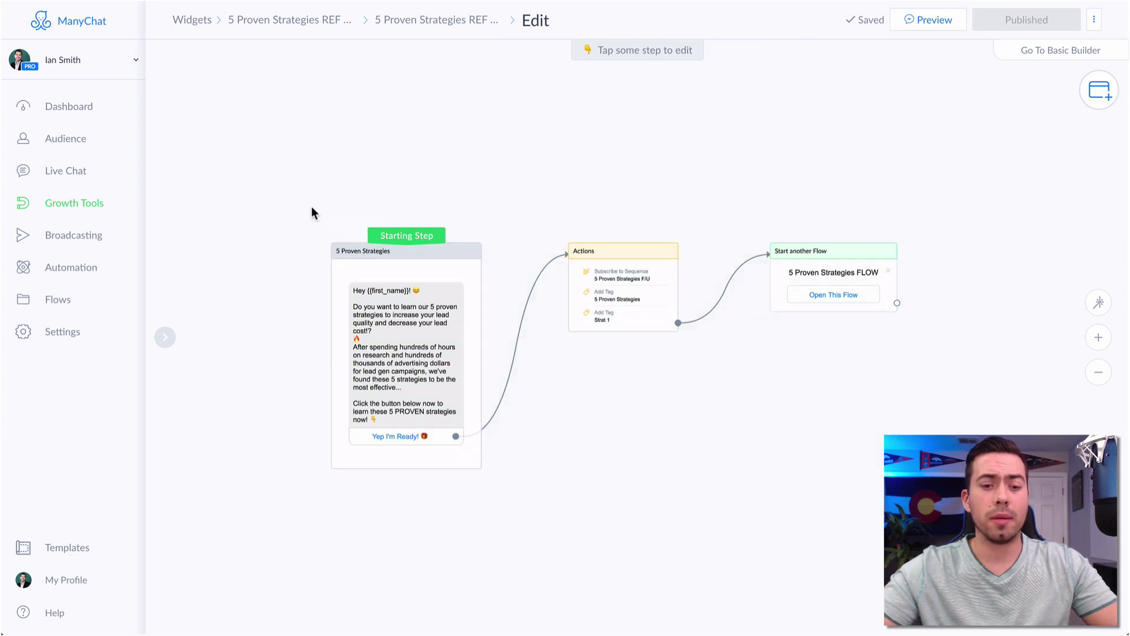
left_click_drag(302, 195, 467, 530)
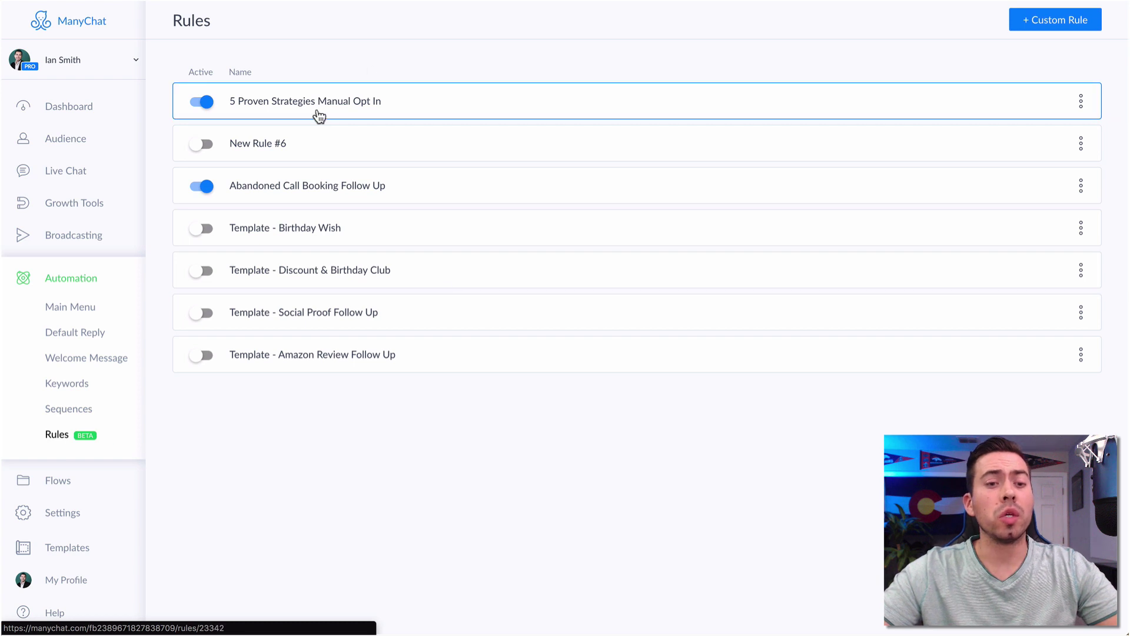
Open the 5 Proven Strategies Manual Opt In rule and review its tag trigger.
left_click(249, 108)
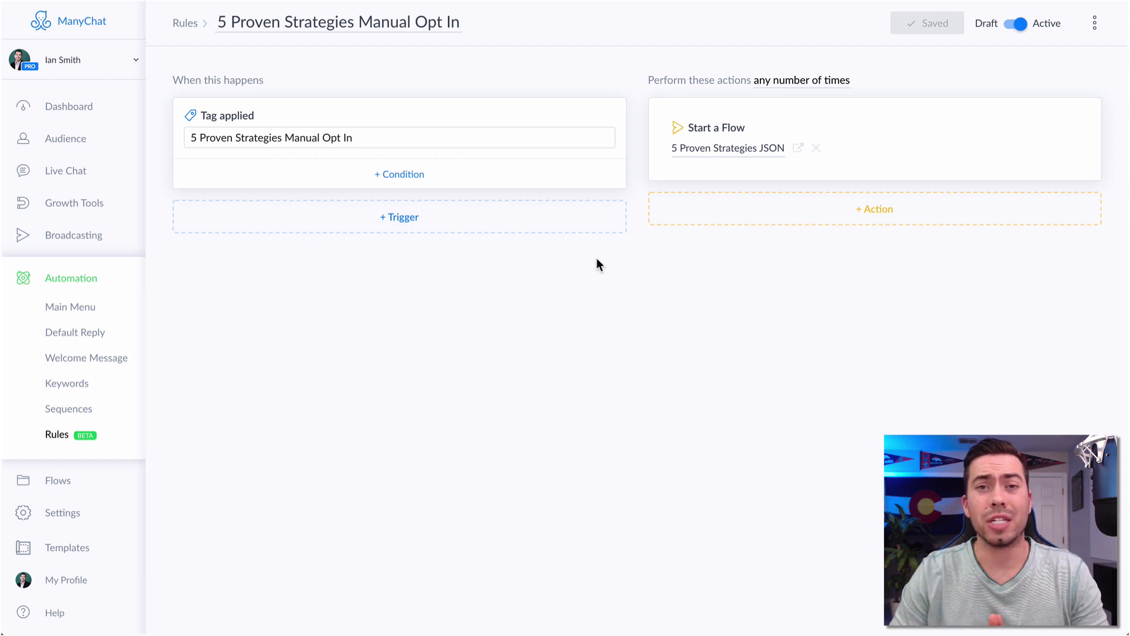
left_click(191, 141)
left_click(531, 278)
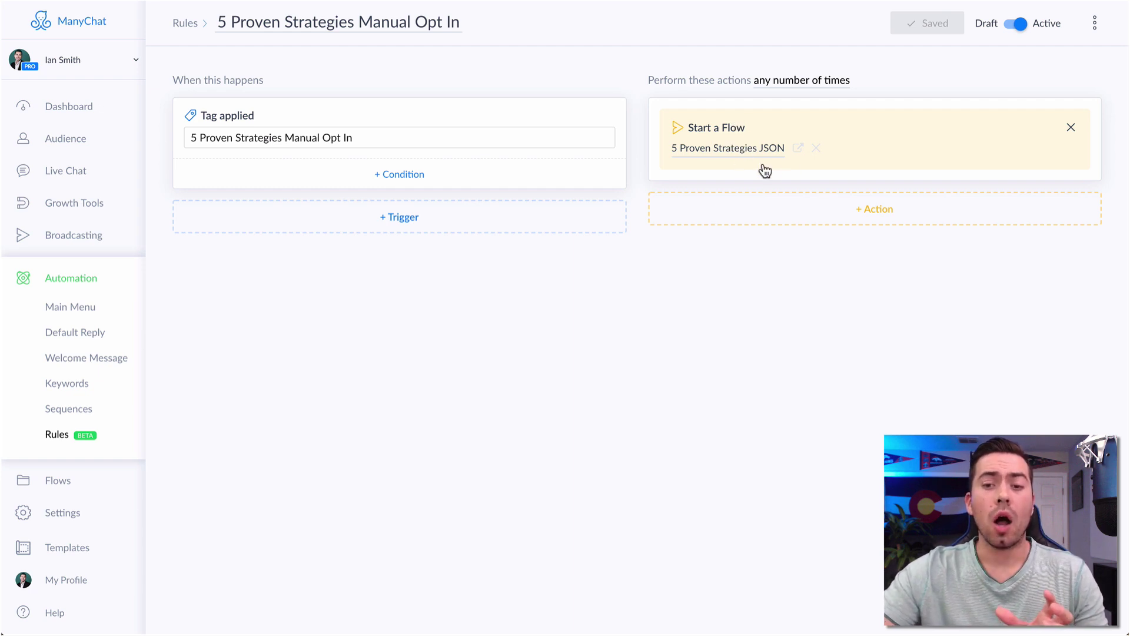
Add a second Start a Flow action to the rule and browse the 5 Proven Strategies Lead Magnet folder for its flow.
left_click(876, 218)
scroll(789, 315, "down", 4)
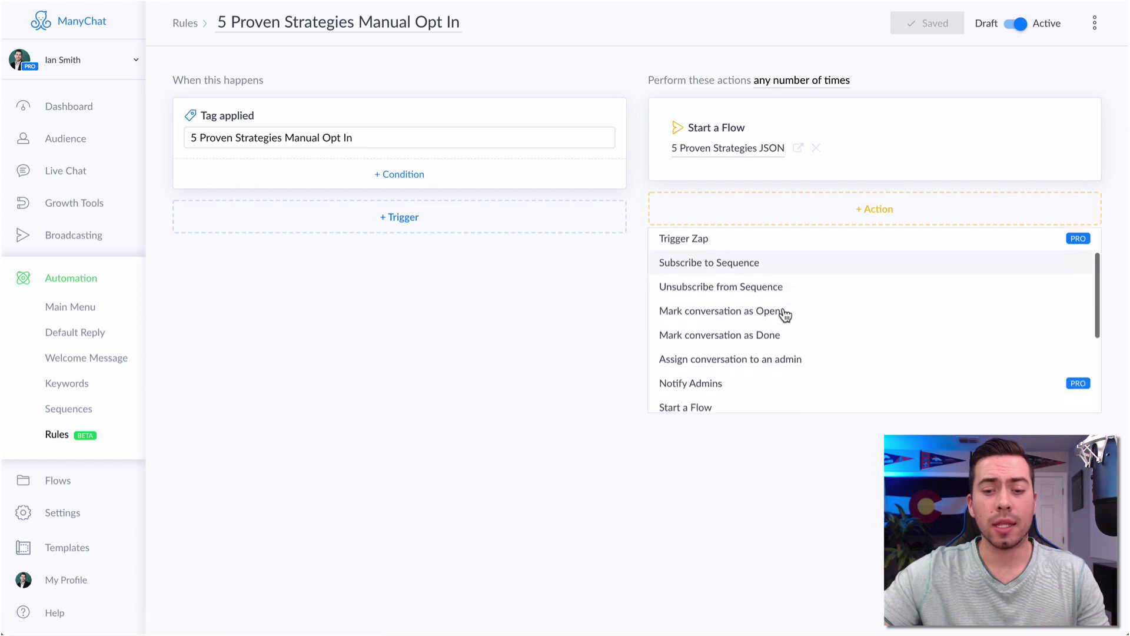
left_click(686, 348)
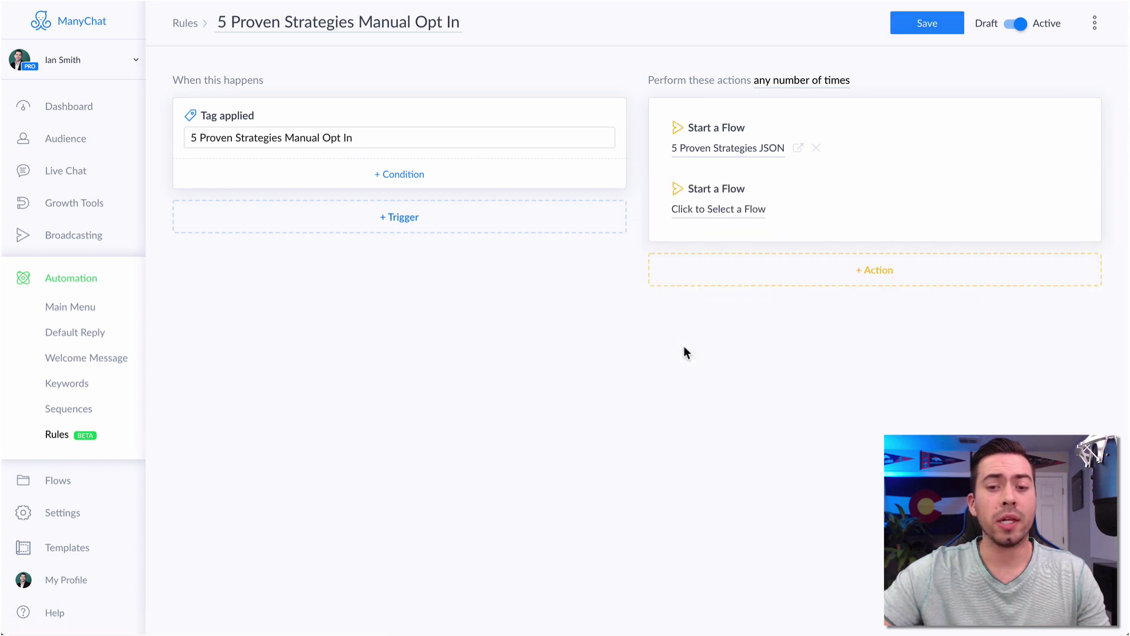
left_click(732, 207)
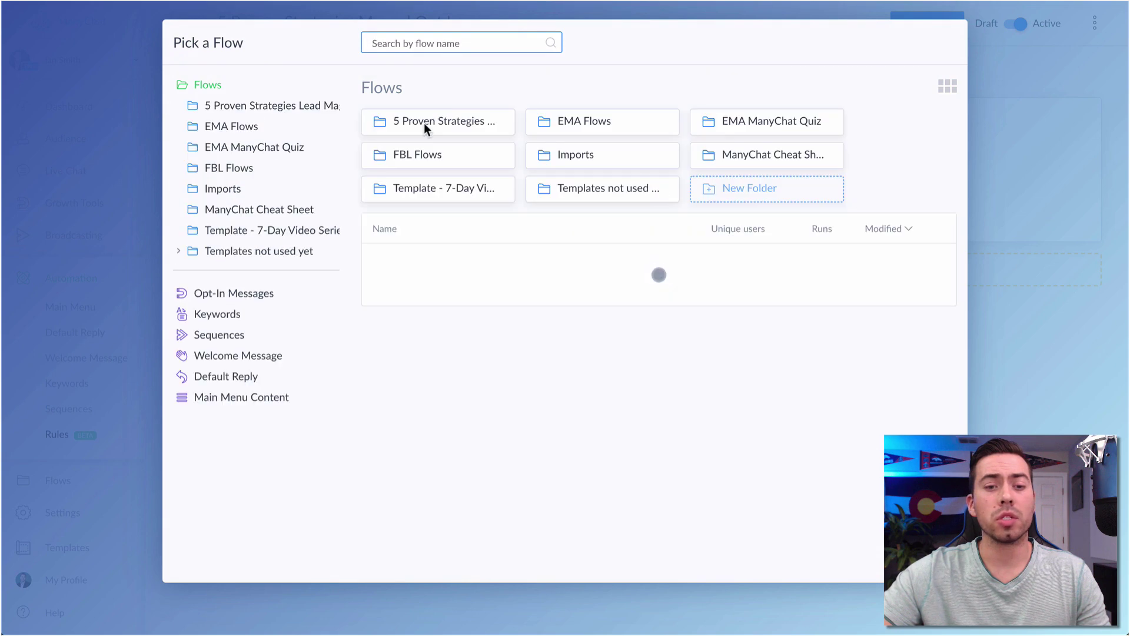
left_click(424, 122)
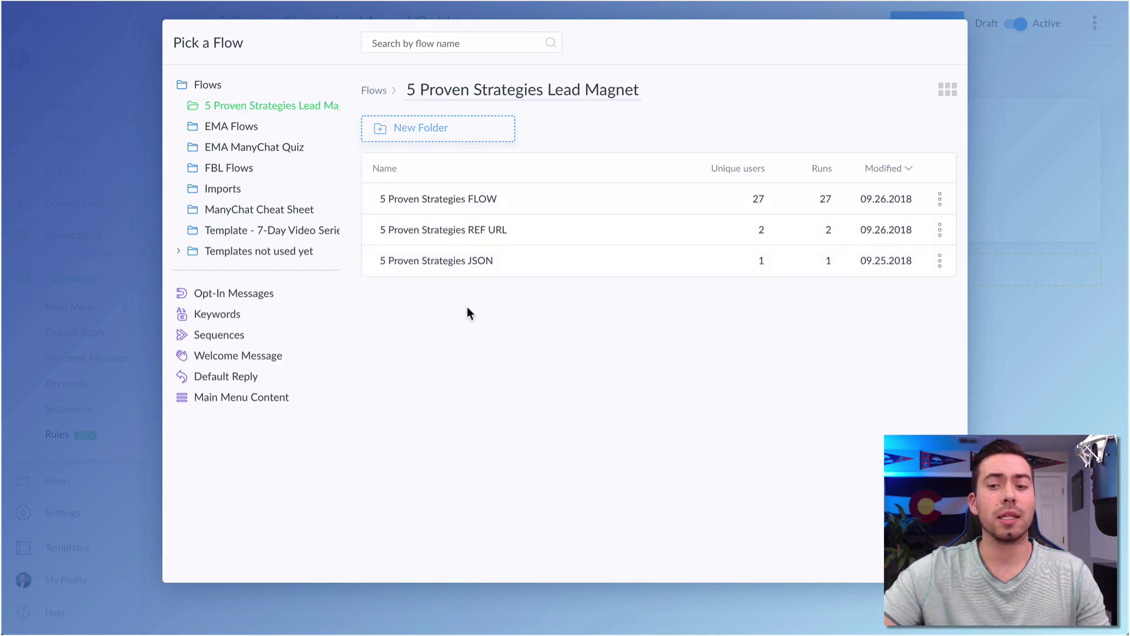
left_click(1056, 355)
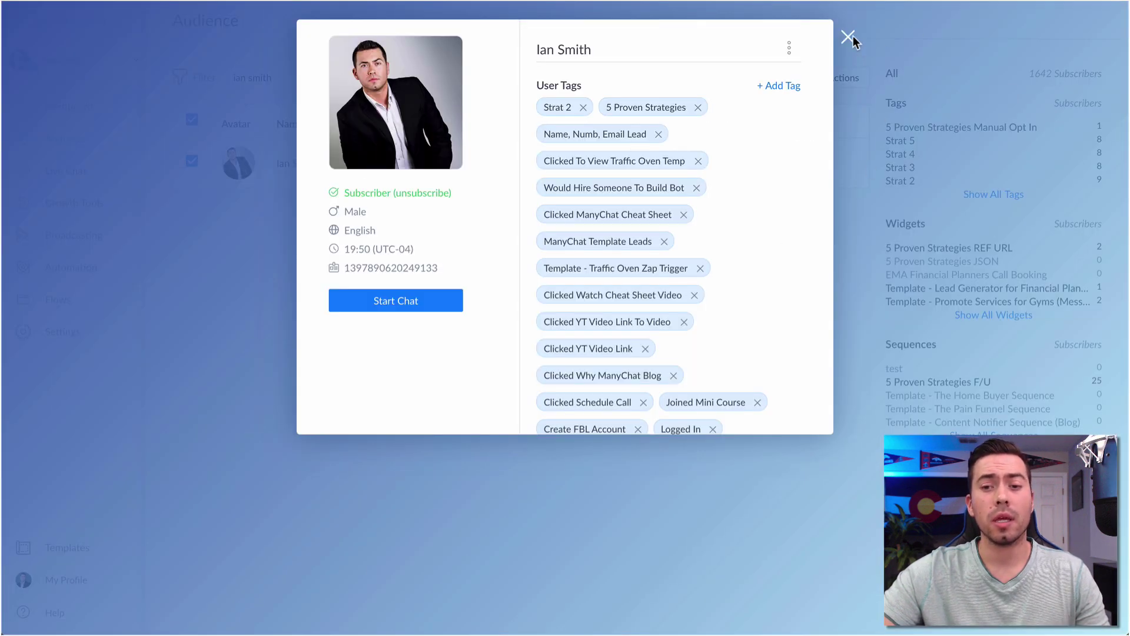
Reopen the subscriber's profile from the audience list and bring up the option to add a user tag.
left_click(852, 38)
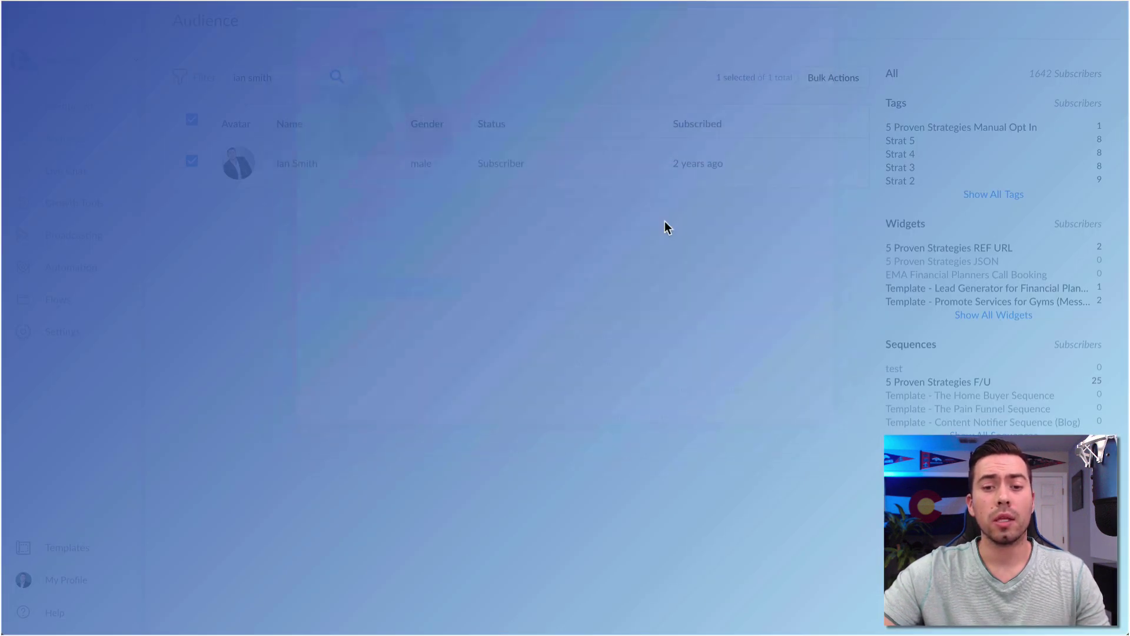
left_click(322, 170)
left_click(786, 87)
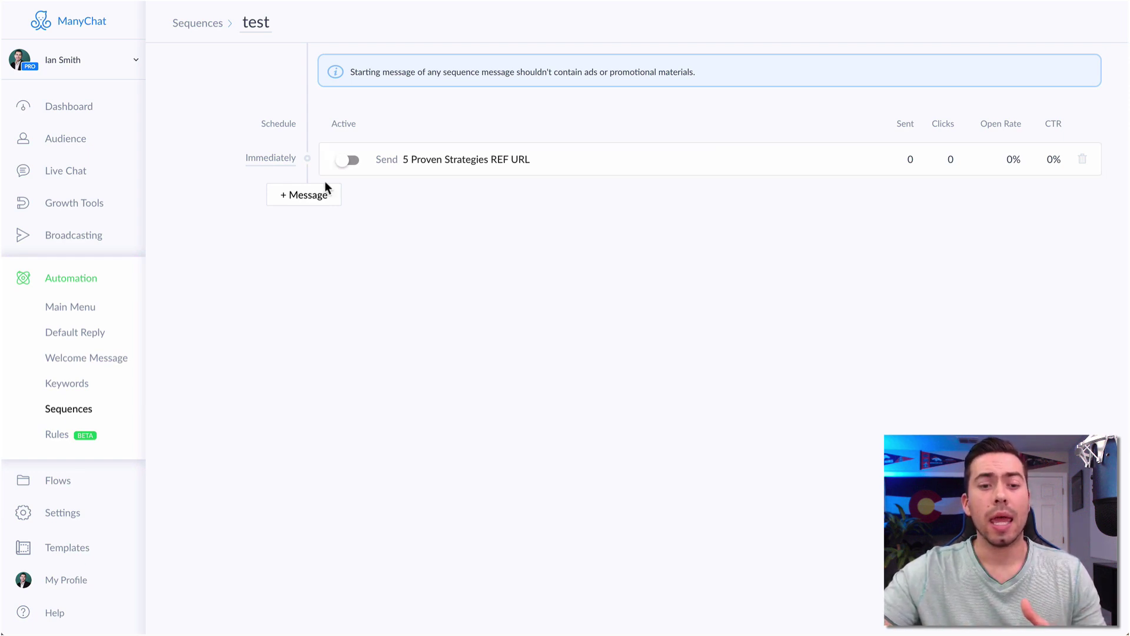
Add a message to the test sequence that sends the existing 5 Proven Strategies JSON flow.
left_click(316, 200)
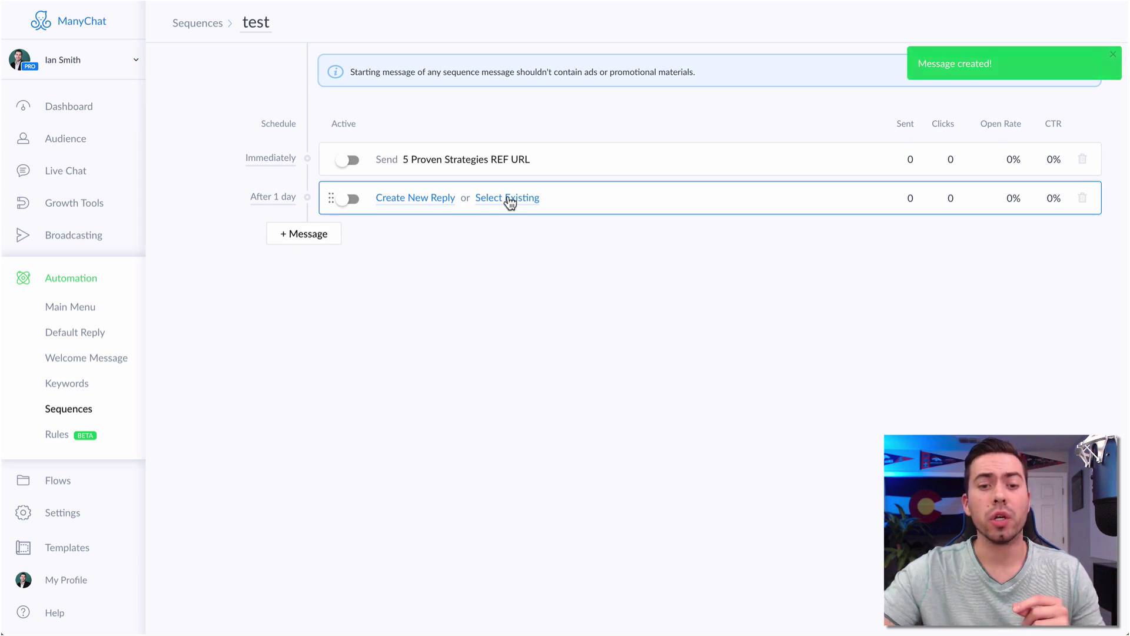
left_click(508, 198)
left_click(437, 128)
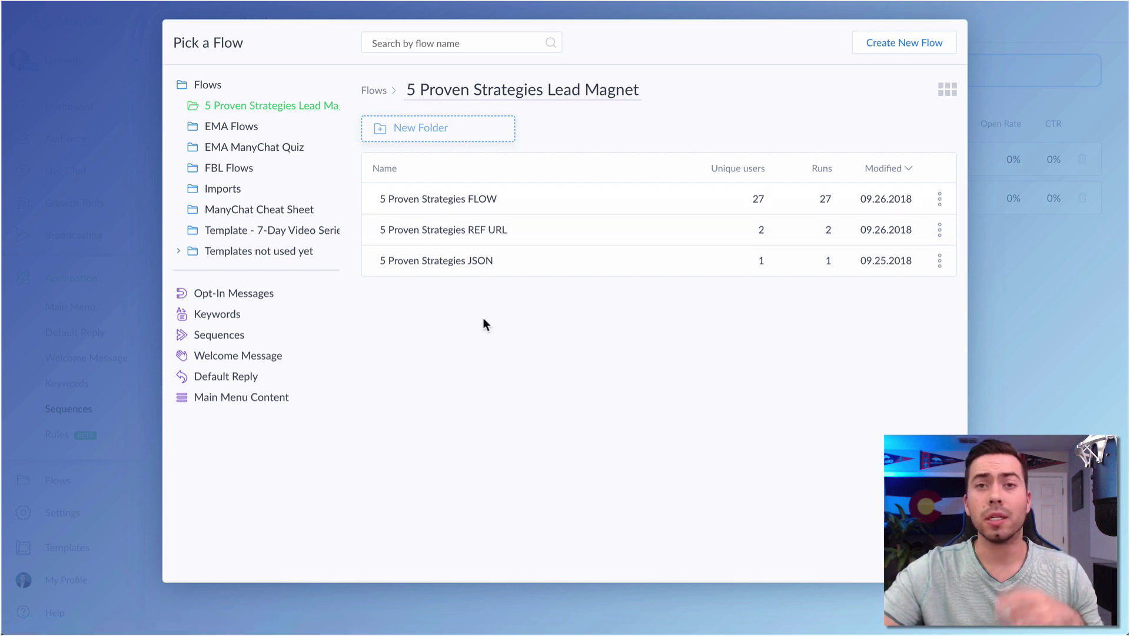
left_click(465, 260)
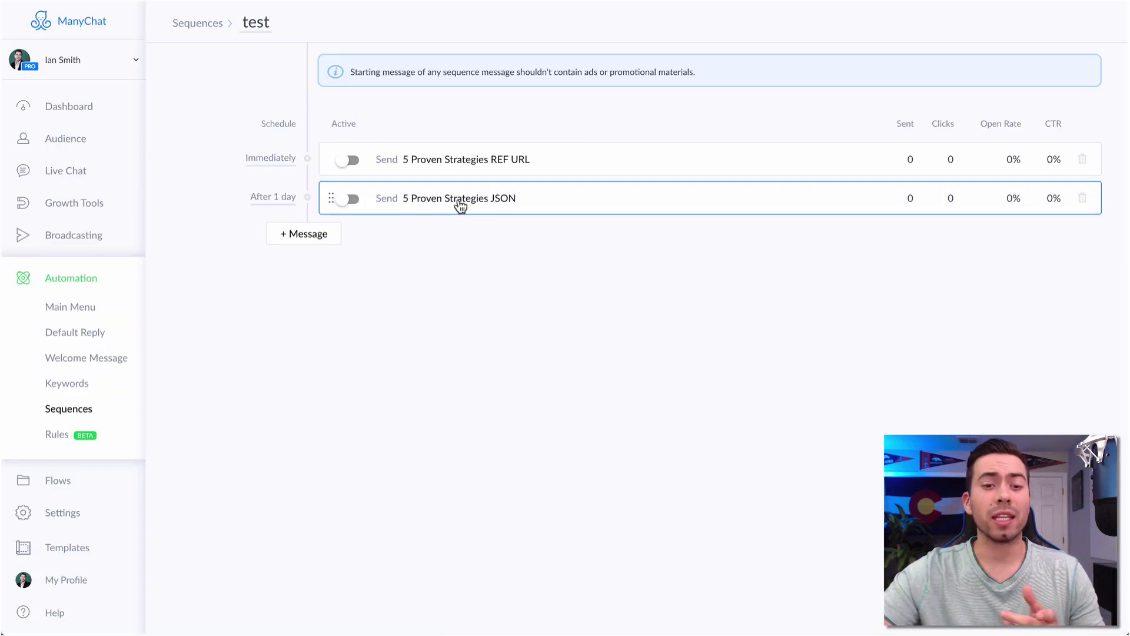
Check the schedule of the 5 Proven Strategies REF URL sequence message and switch the message on and off again.
left_click(272, 162)
left_click(686, 347)
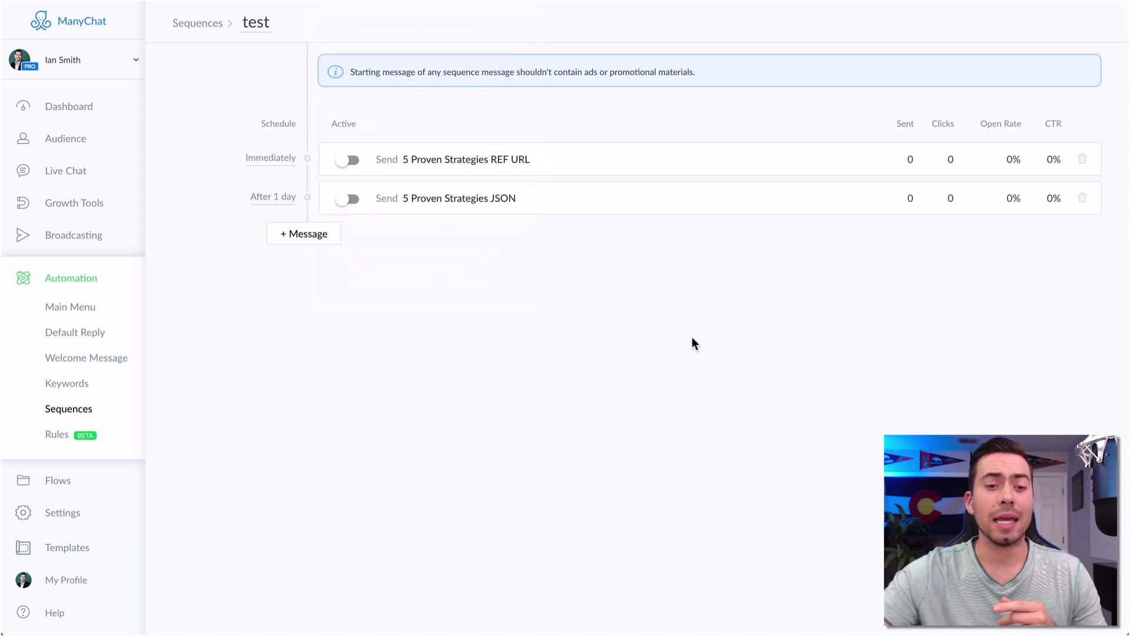
left_click(349, 161)
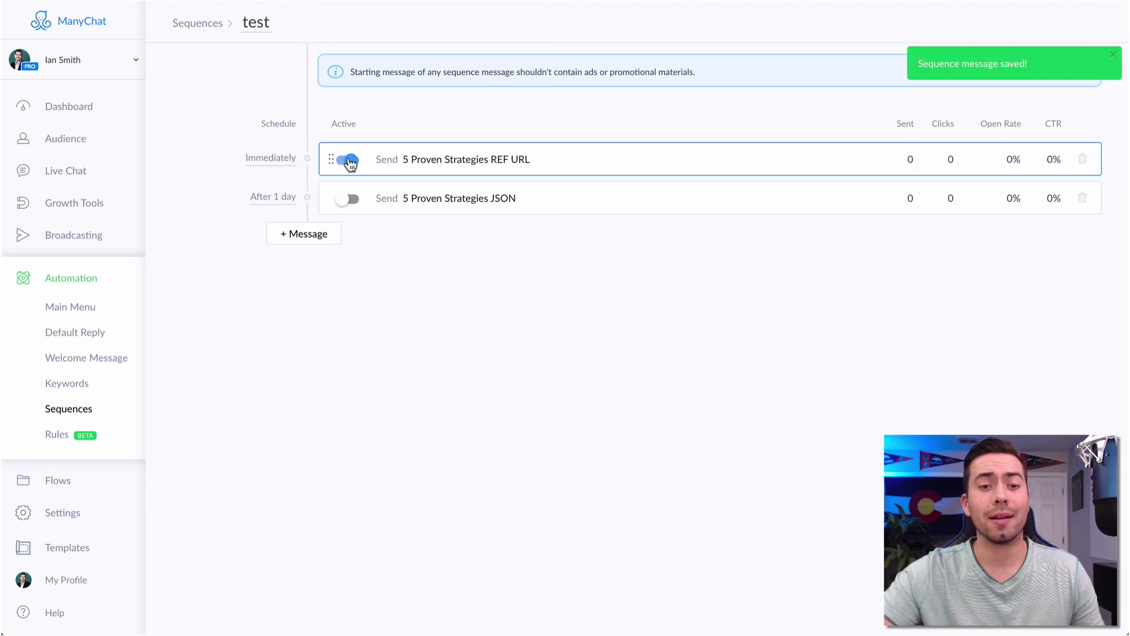
left_click(348, 162)
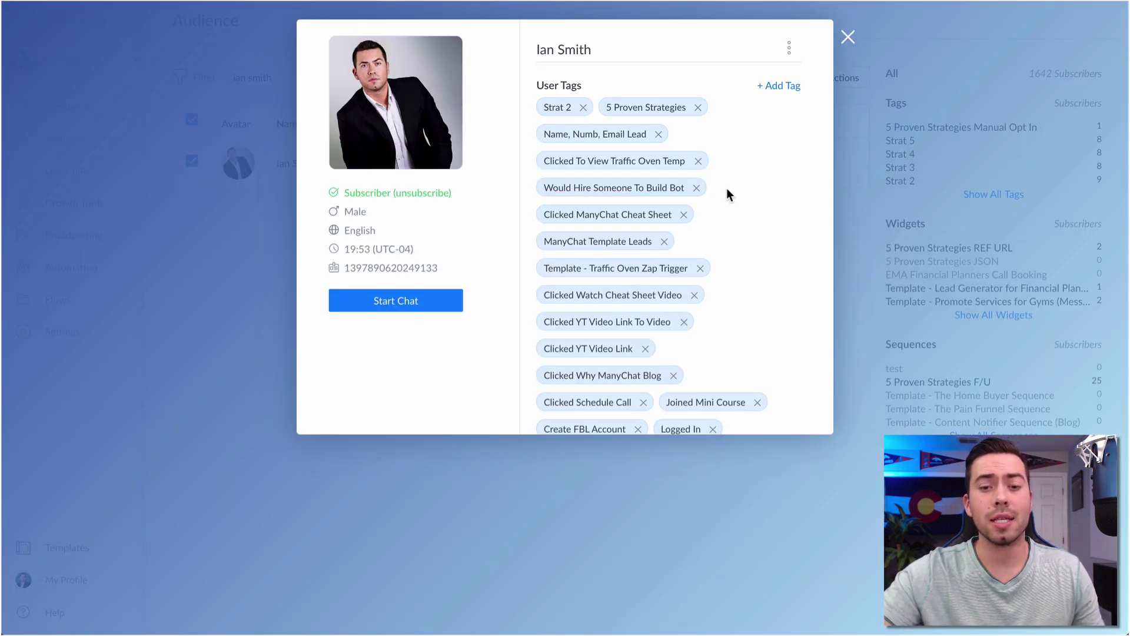
Review the sequence subscriptions in the subscriber's profile and the sequences available for subscribing them manually.
scroll(727, 189, "down", 5)
left_click(627, 449)
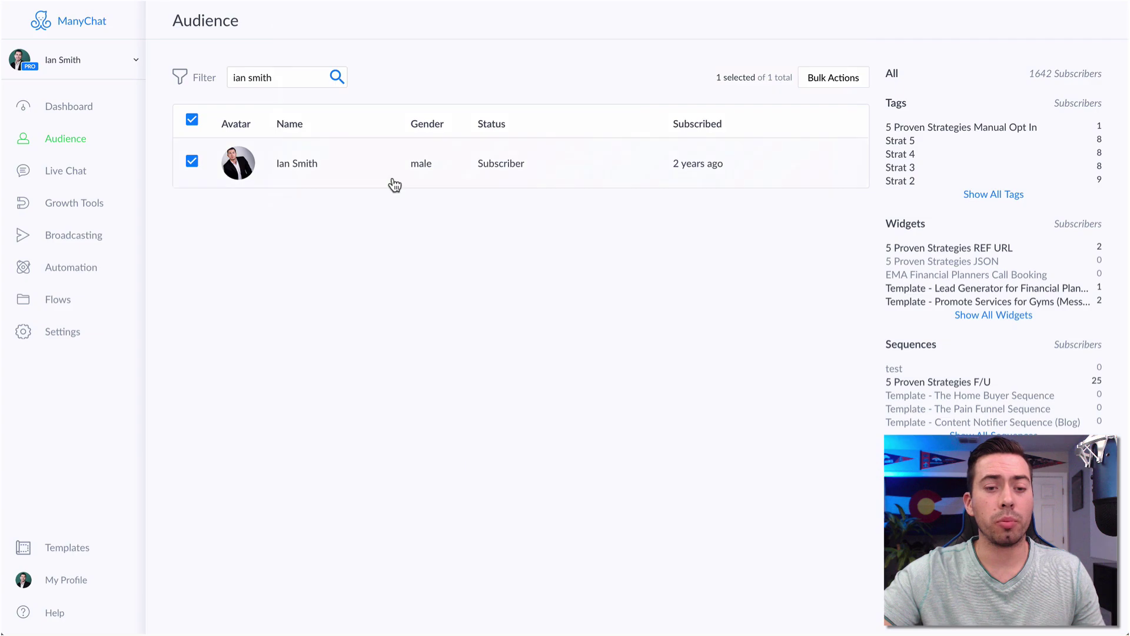
left_click(391, 176)
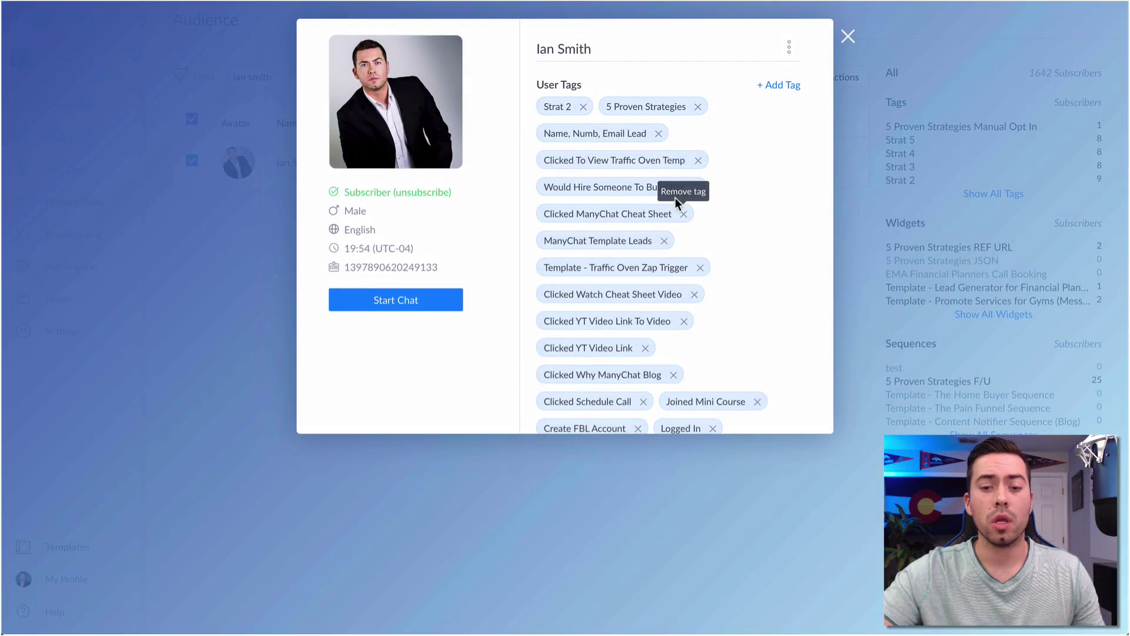
scroll(673, 224, "down", 5)
scroll(674, 231, "down", 2)
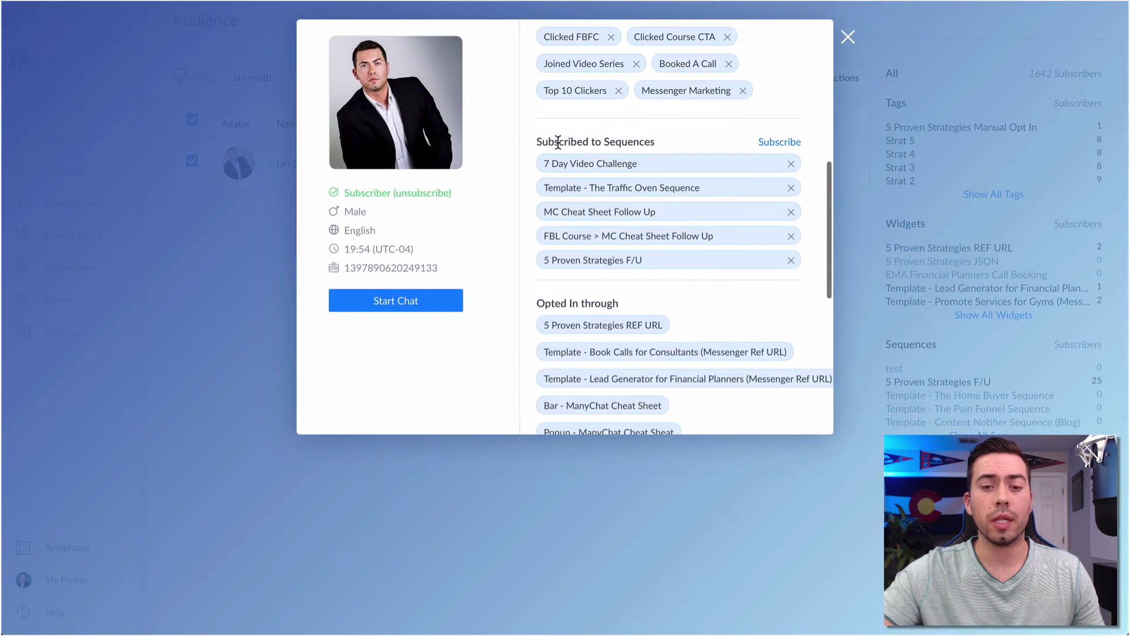
left_click(779, 143)
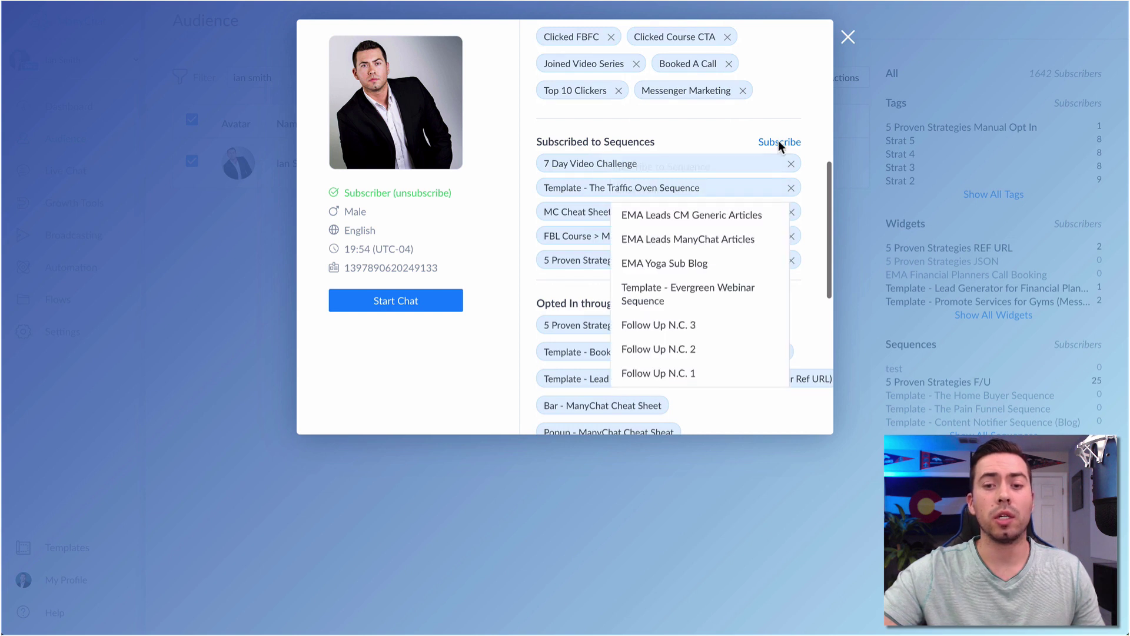
left_click(518, 286)
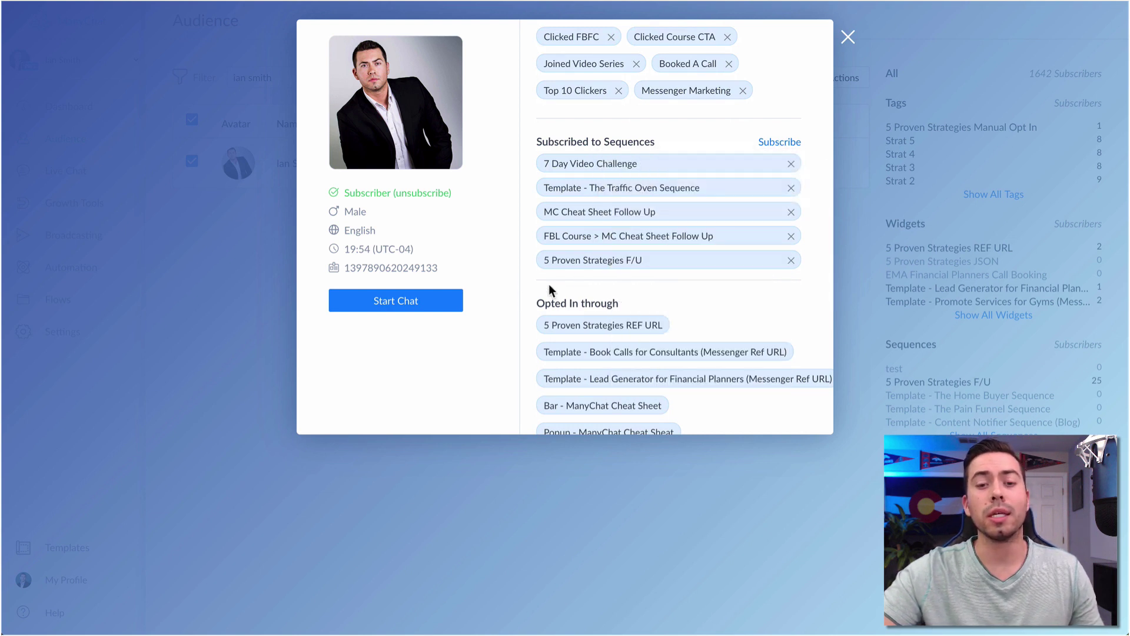
left_click(477, 471)
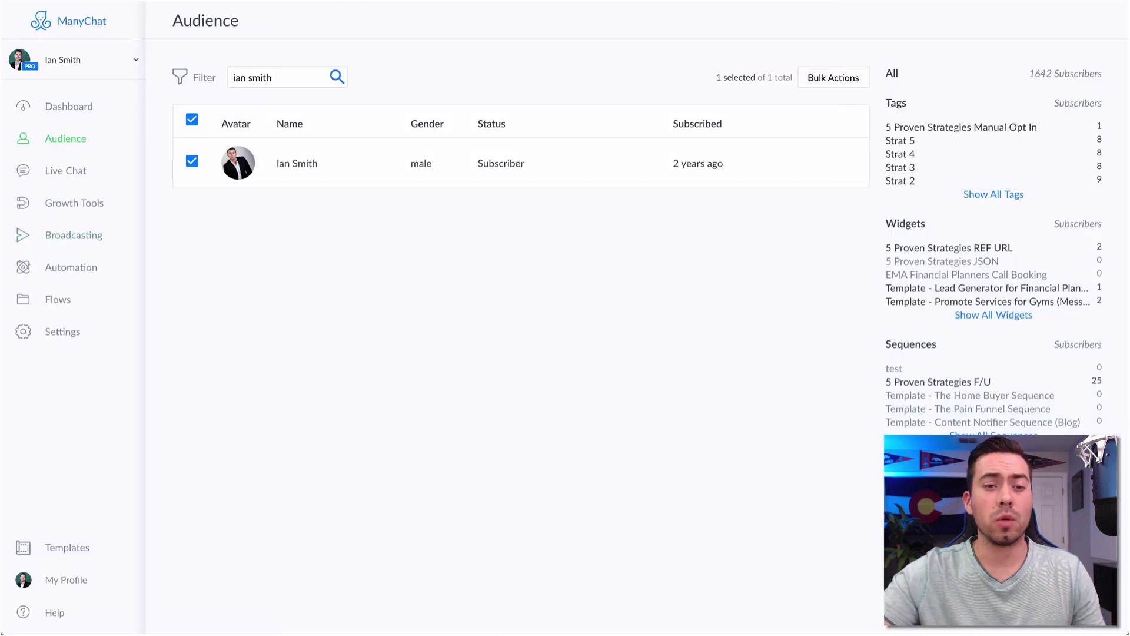
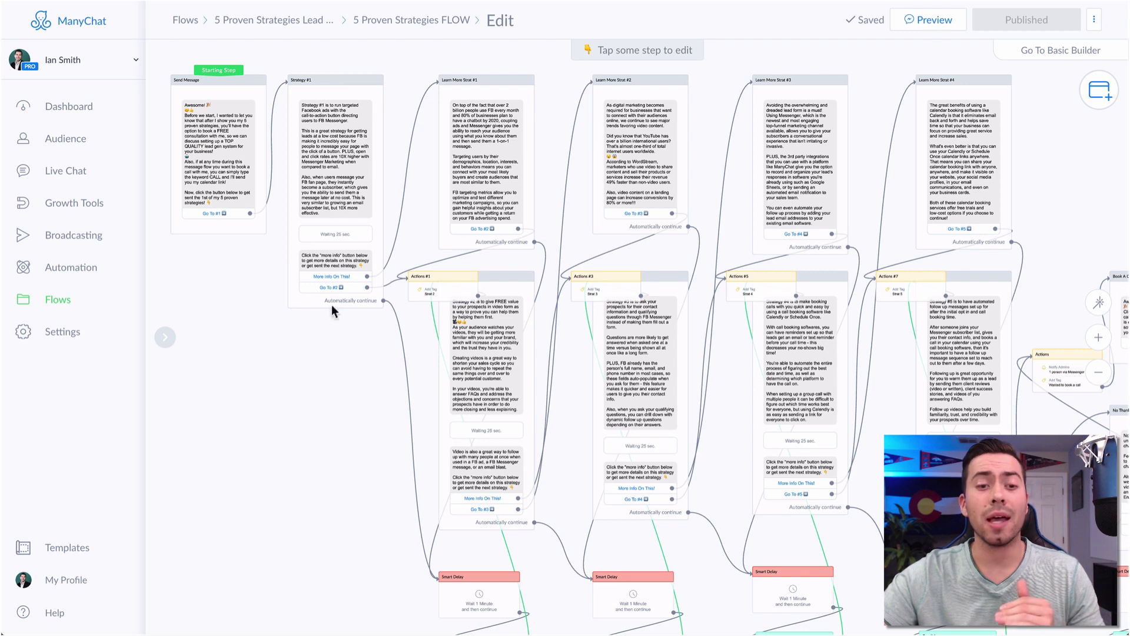
Review the Strategy #1 message in the 5 Proven Strategies FLOW and the Smart Delay step it continues to.
left_click(346, 144)
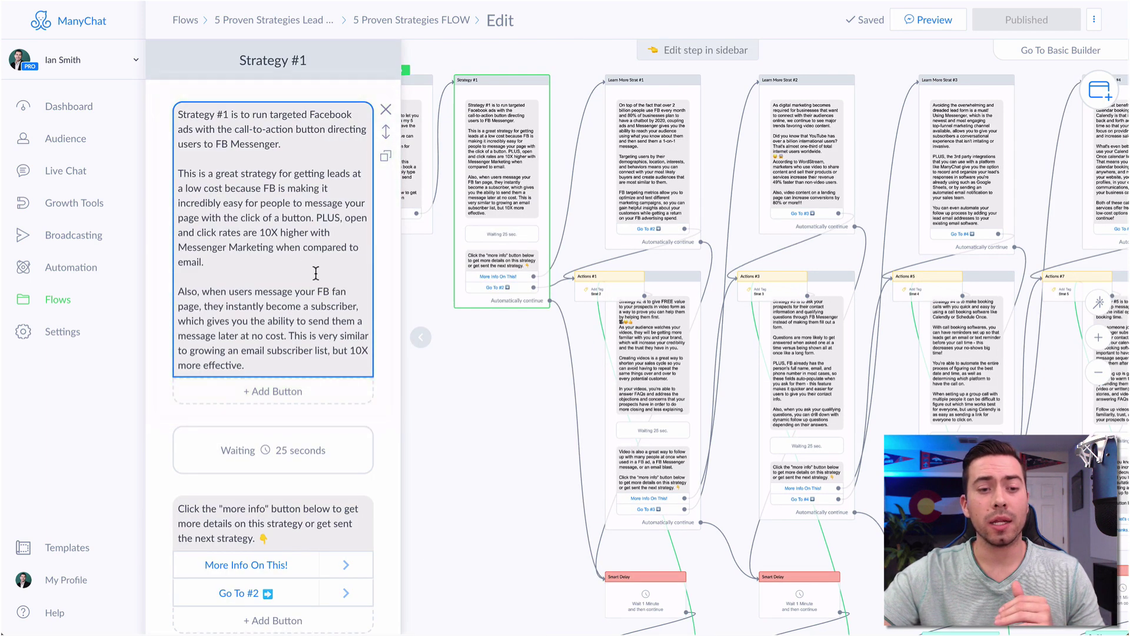
scroll(292, 216, "down", 4)
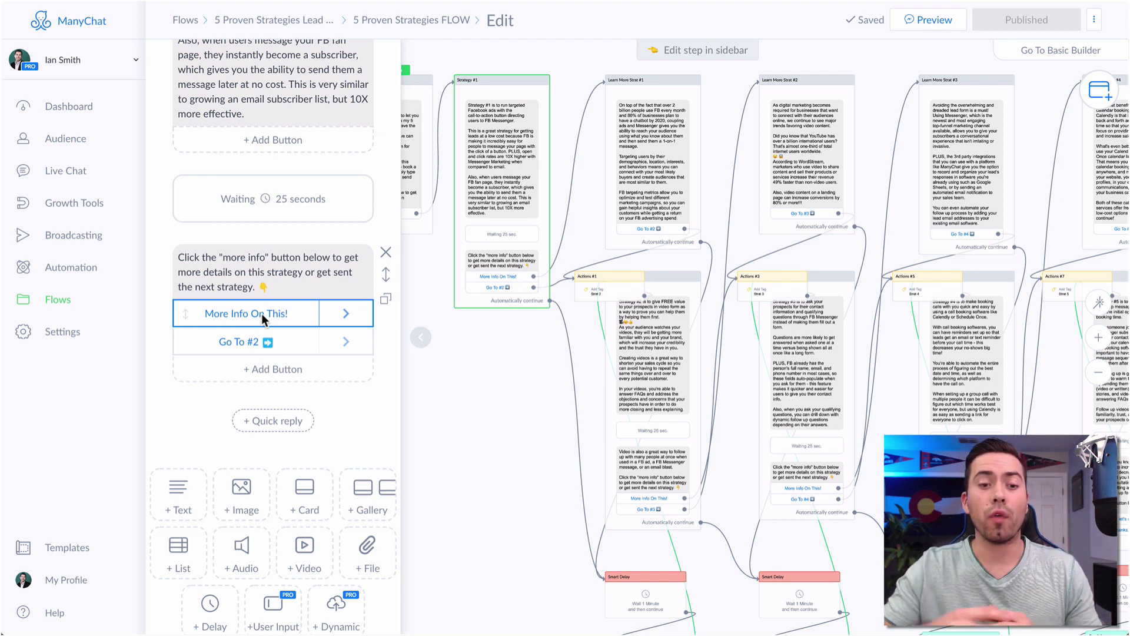
scroll(261, 313, "down", 4)
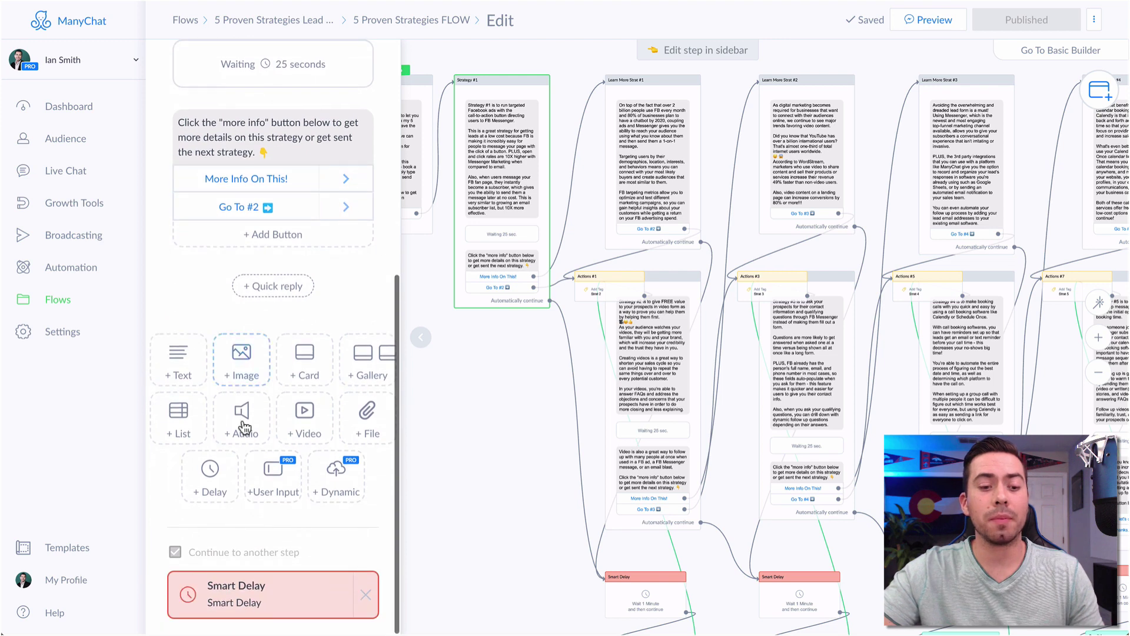
left_click(234, 602)
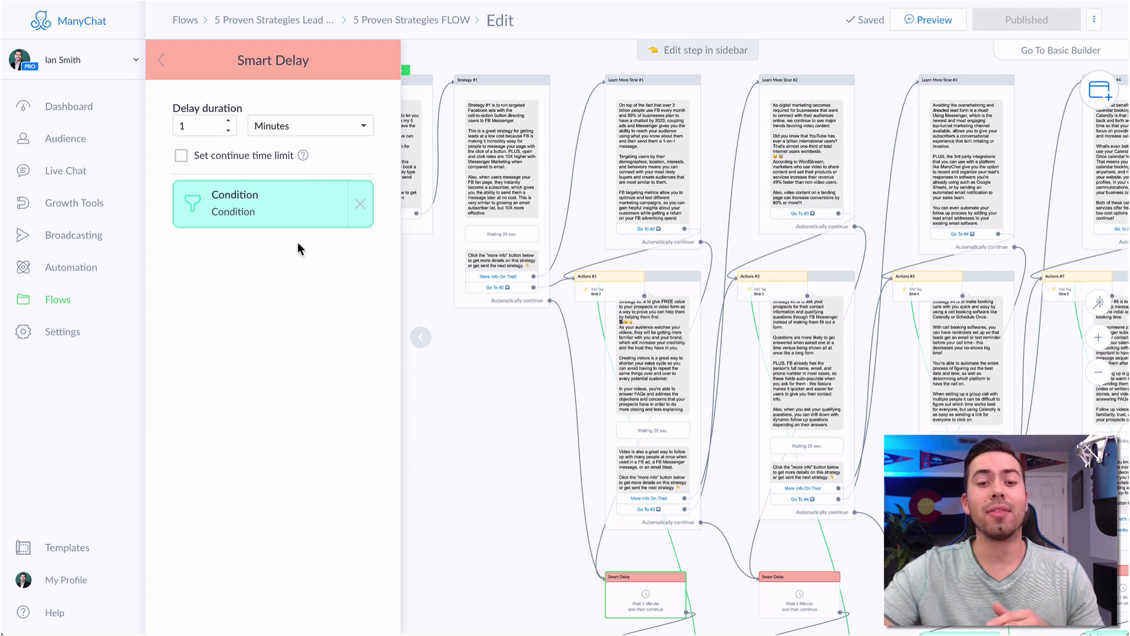
Reopen the Strategy #1 message and check the buttons beneath its text for more info and for going to #2.
mouse_move(600, 288)
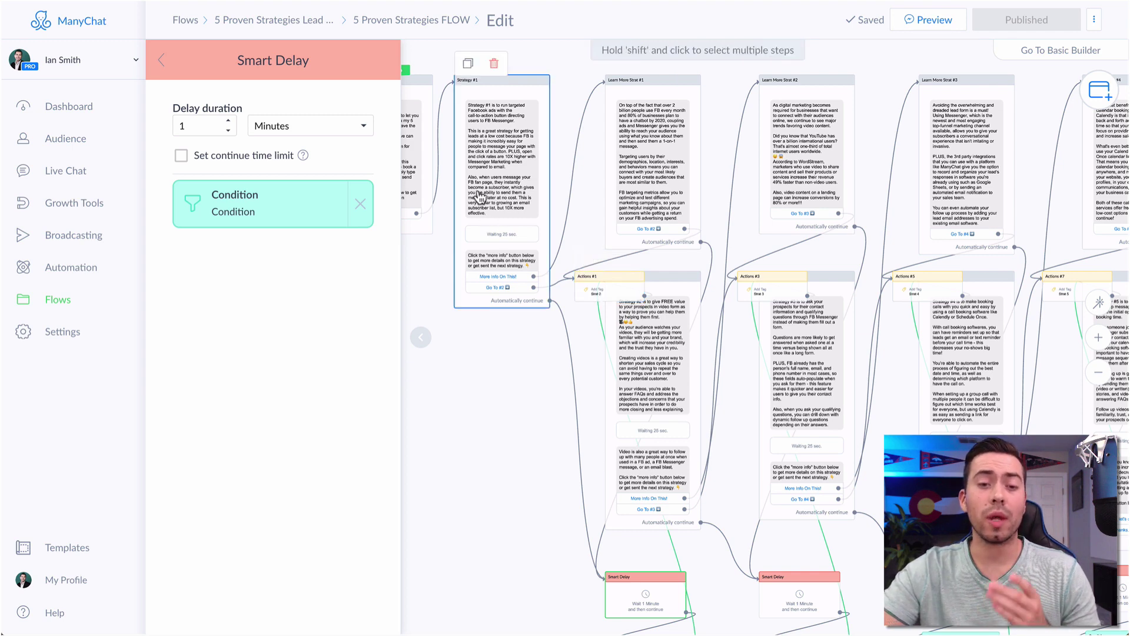
mouse_move(470, 159)
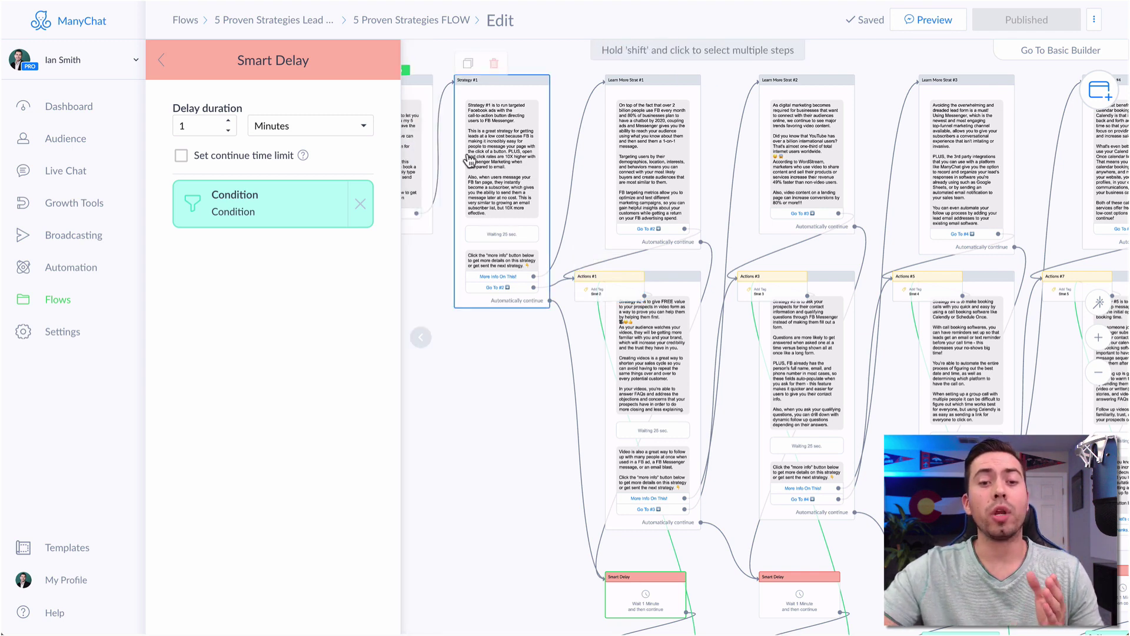
left_click(524, 156)
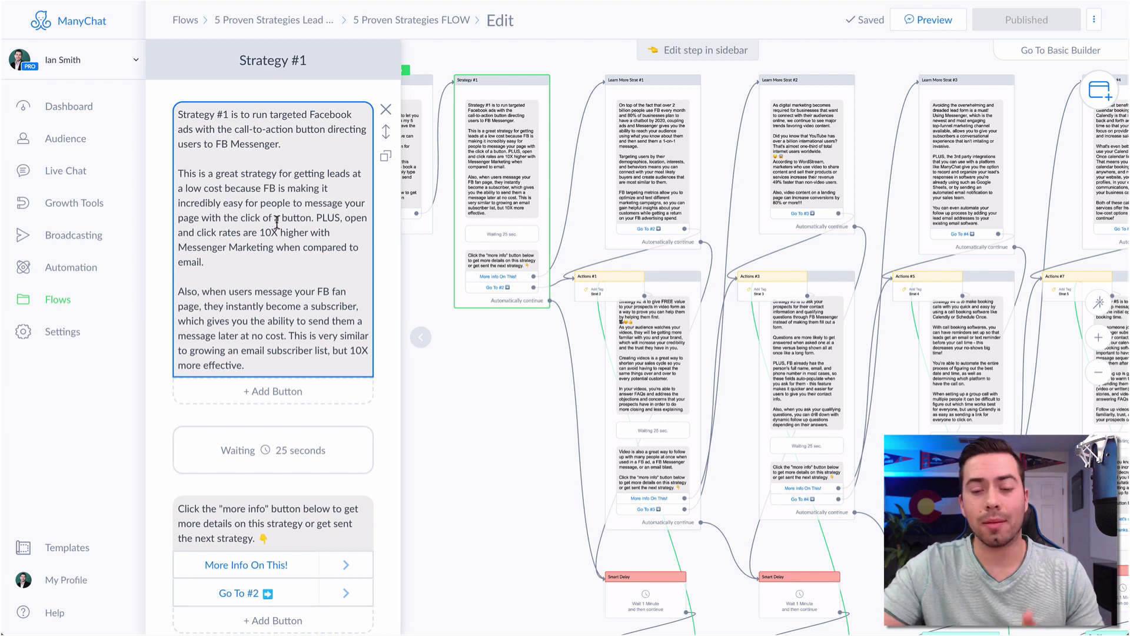
scroll(234, 436, "down", 3)
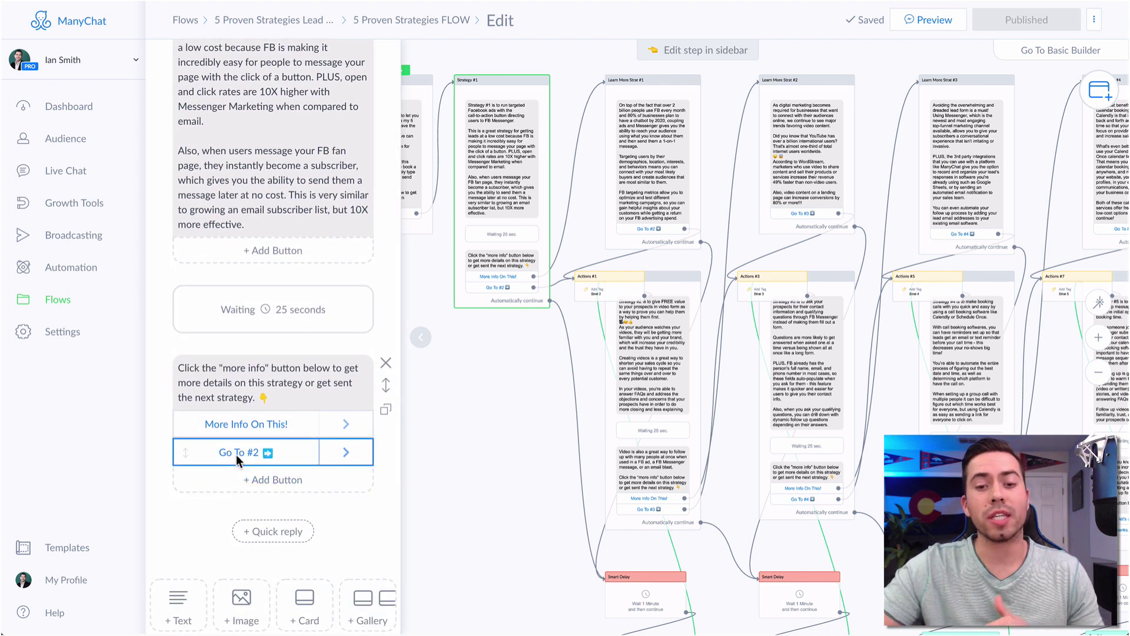
Inspect the tag added by Actions #1, the rules of the first Condition and the Smart Delay that precedes it.
left_click(608, 296)
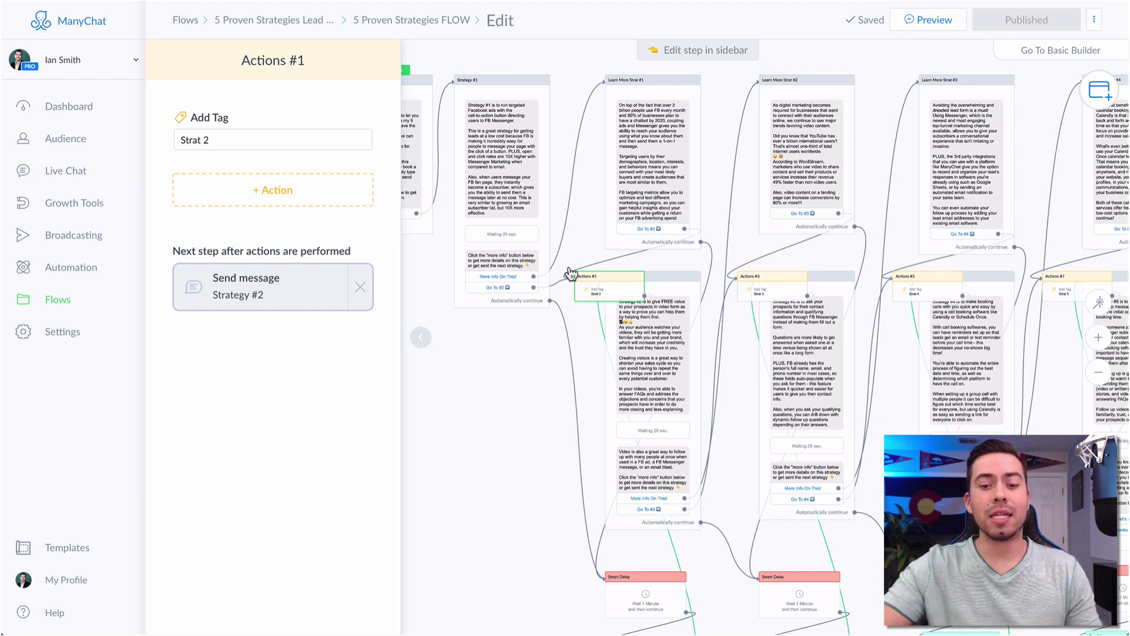
scroll(560, 520, "down", 5)
scroll(514, 290, "down", 2)
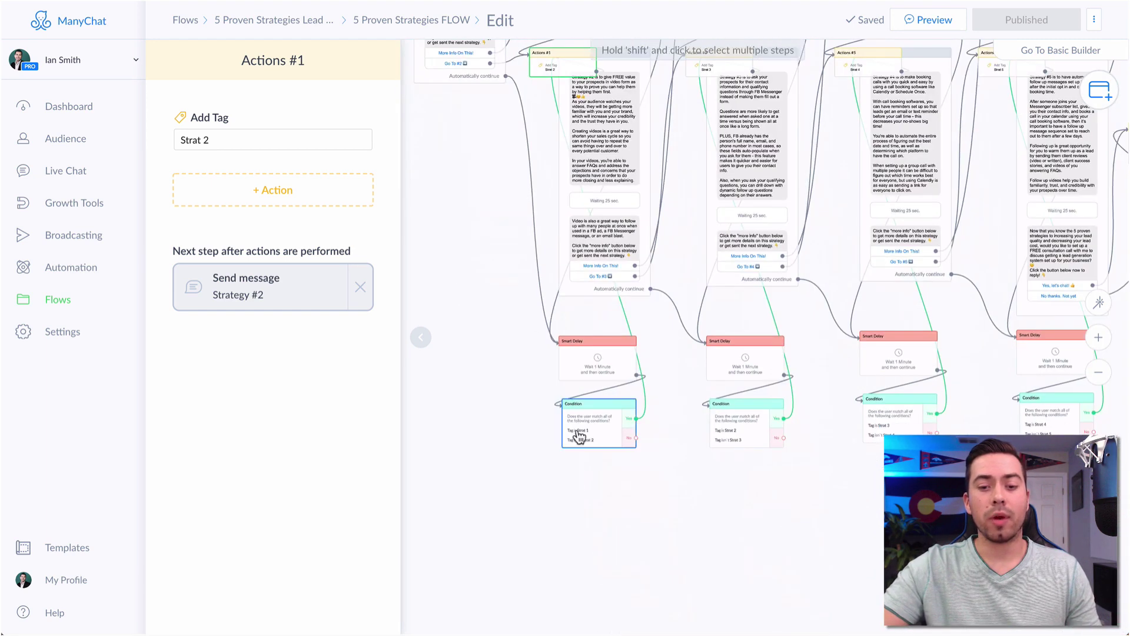
left_click(580, 435)
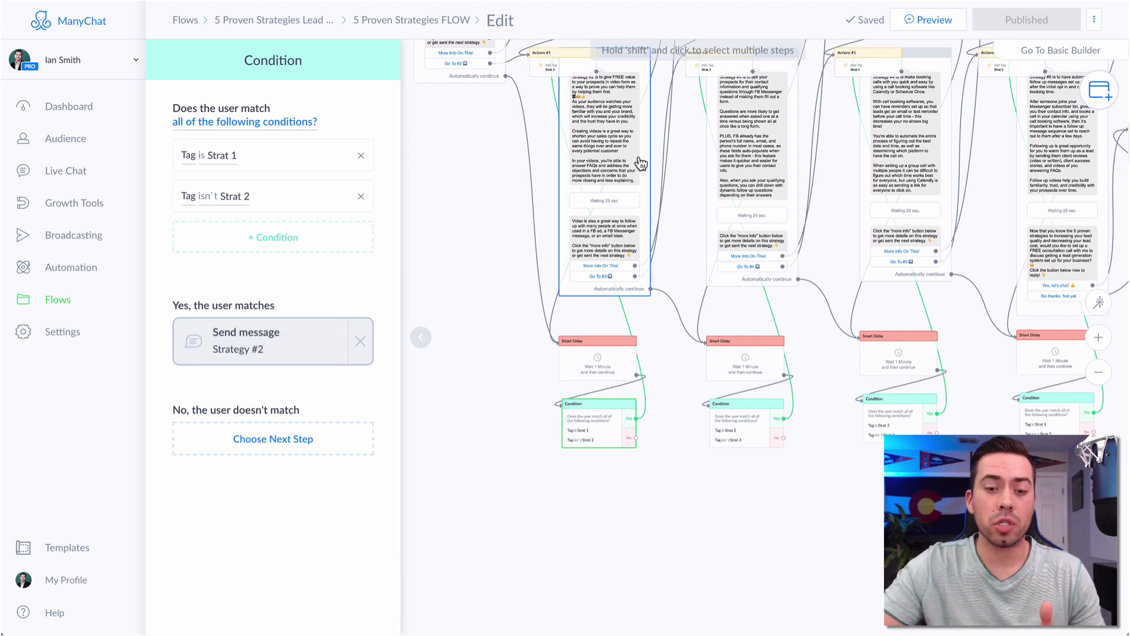
left_click(605, 372)
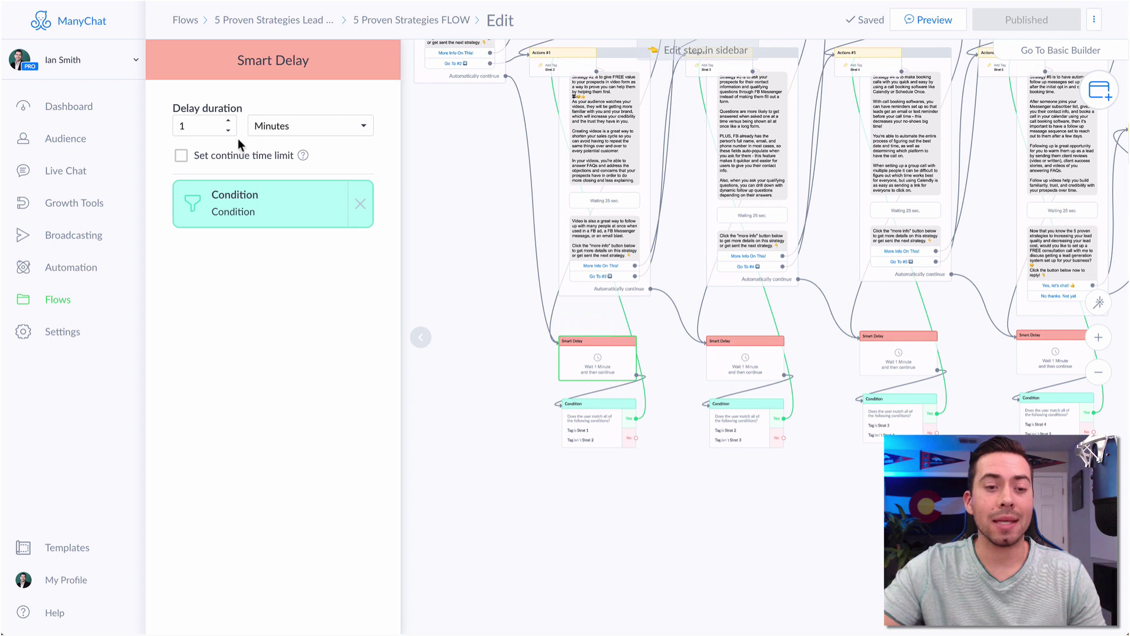
scroll(509, 230, "up", 3)
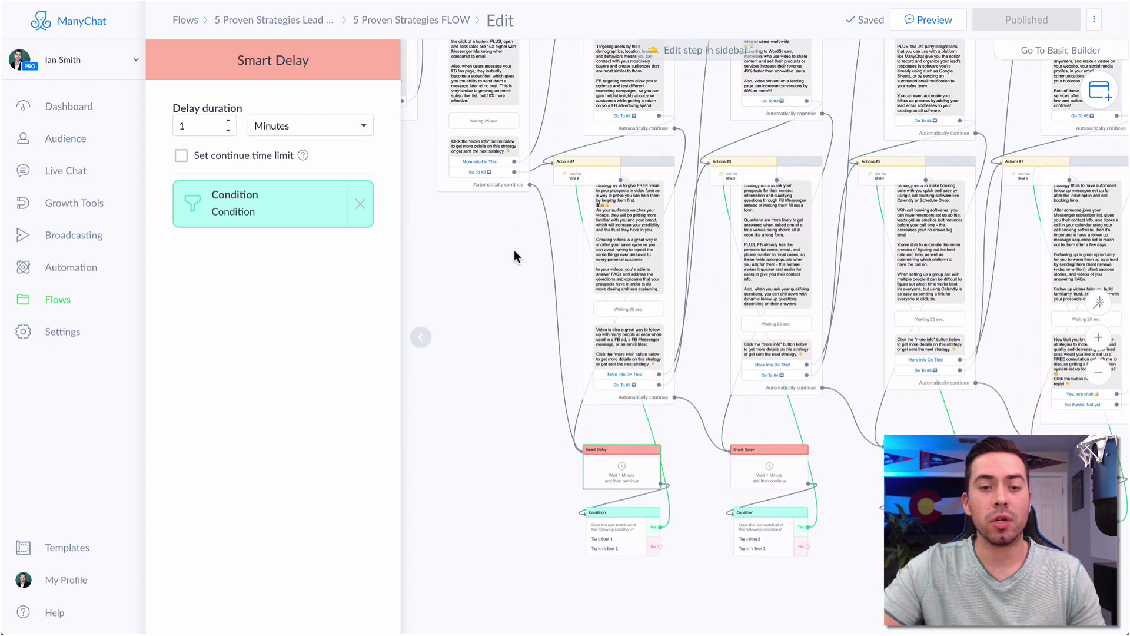
Retrace the path from the Strategy #1 message through its Smart Delay to the Condition that leads to Strategy #2.
left_click(486, 80)
scroll(271, 306, "down", 5)
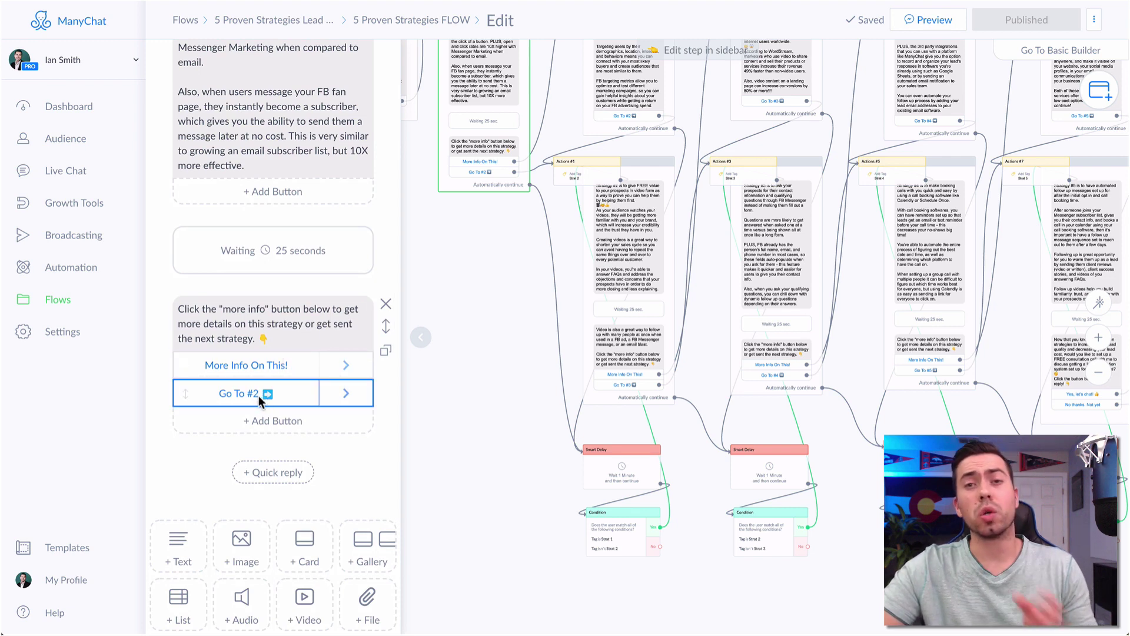
scroll(318, 330, "down", 3)
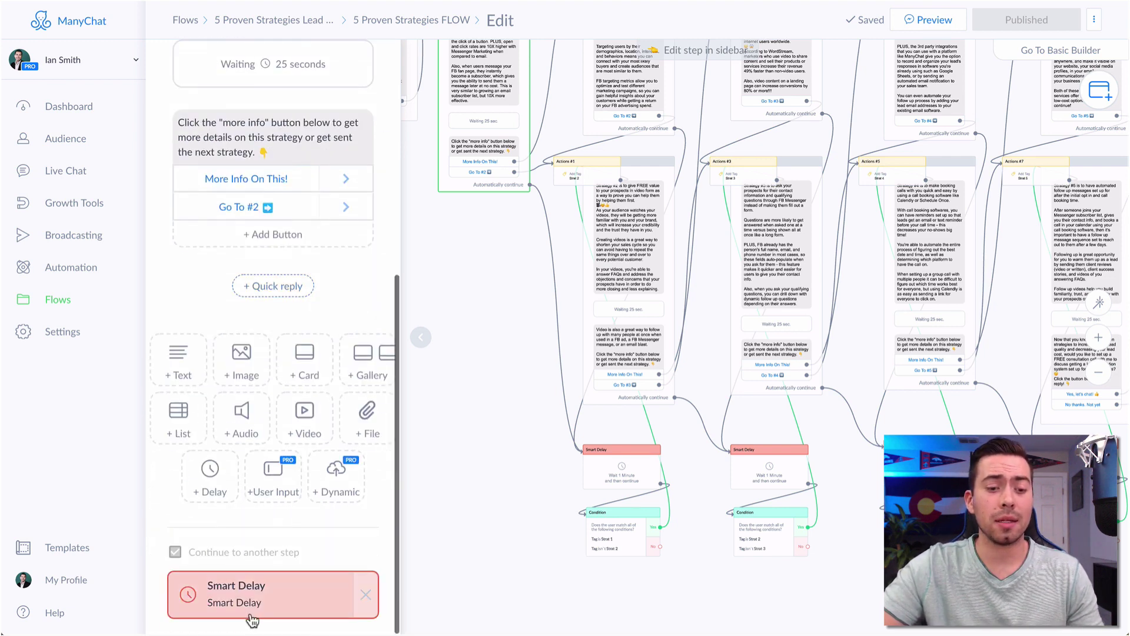
left_click(586, 474)
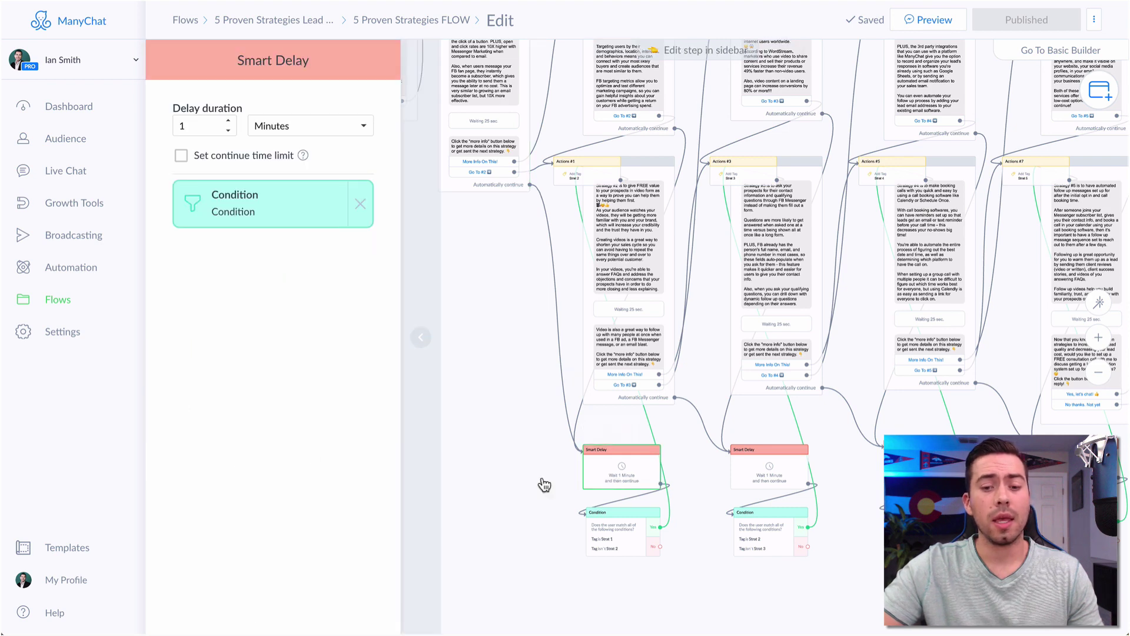
left_click(627, 543)
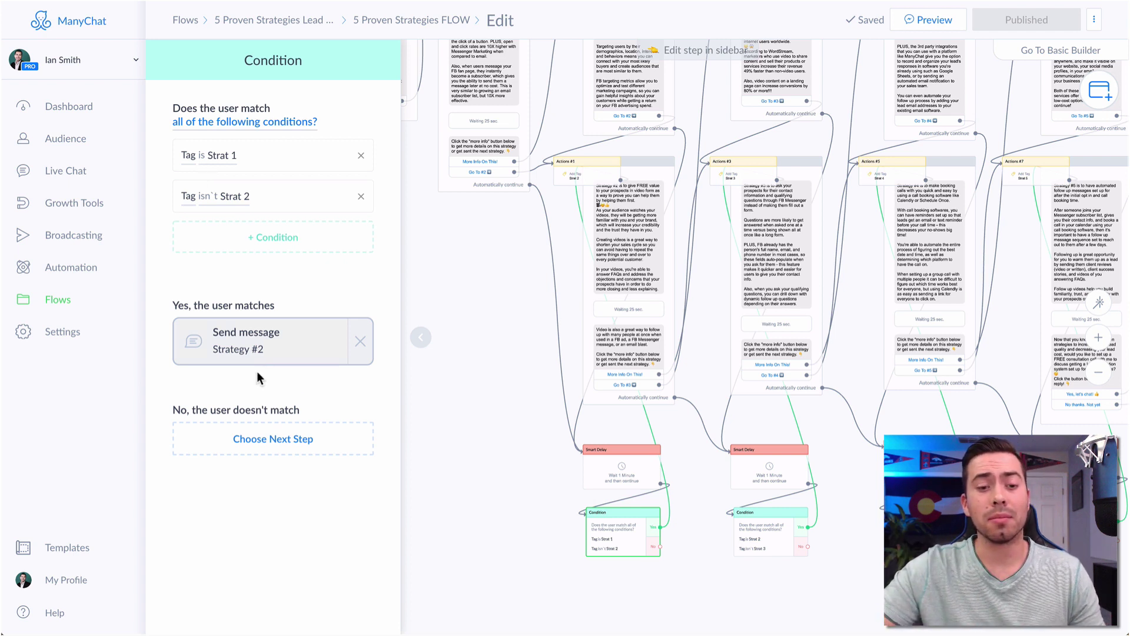
Examine the Strategy #2 message, the Condition after the second Smart Delay and the Strategy #3 message it sends.
left_click(618, 242)
left_click(253, 226)
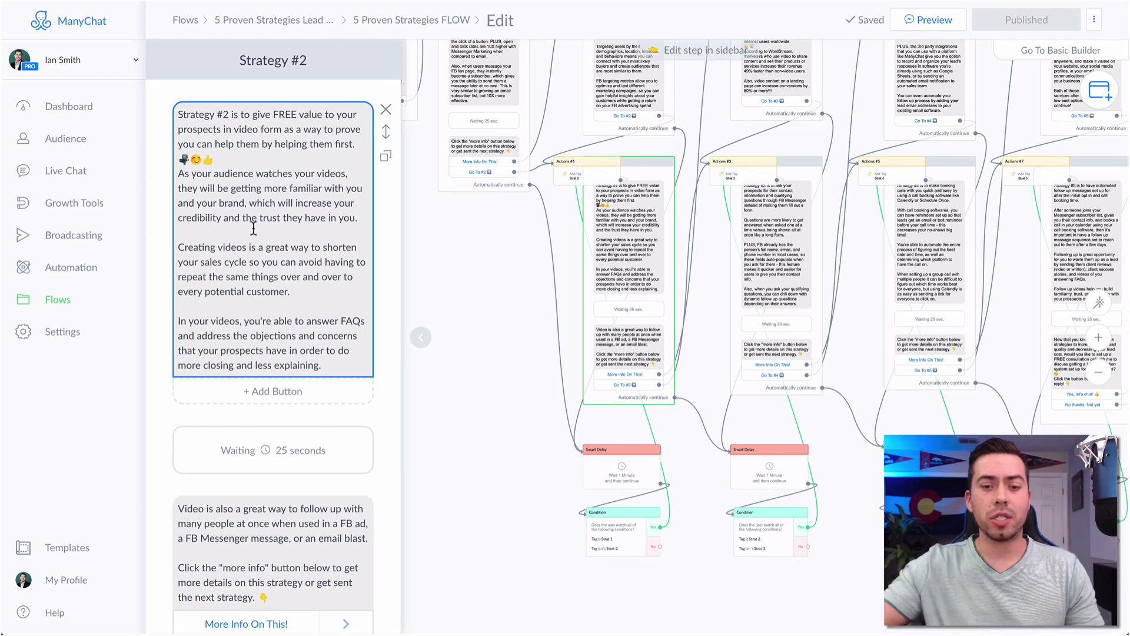
left_click_drag(555, 551, 502, 519)
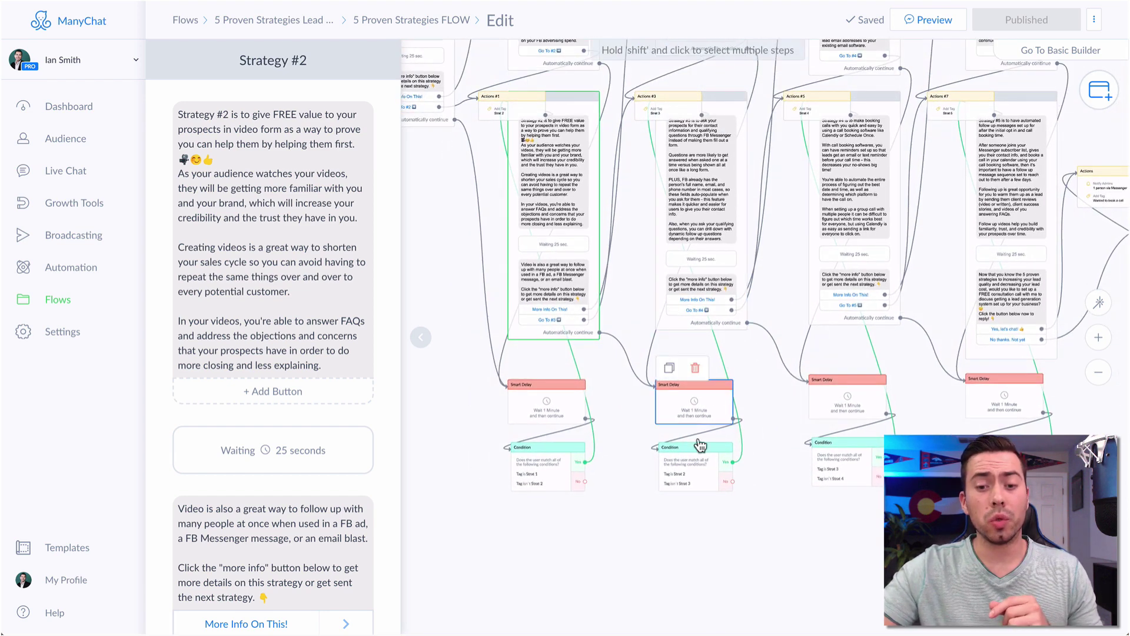
left_click(694, 474)
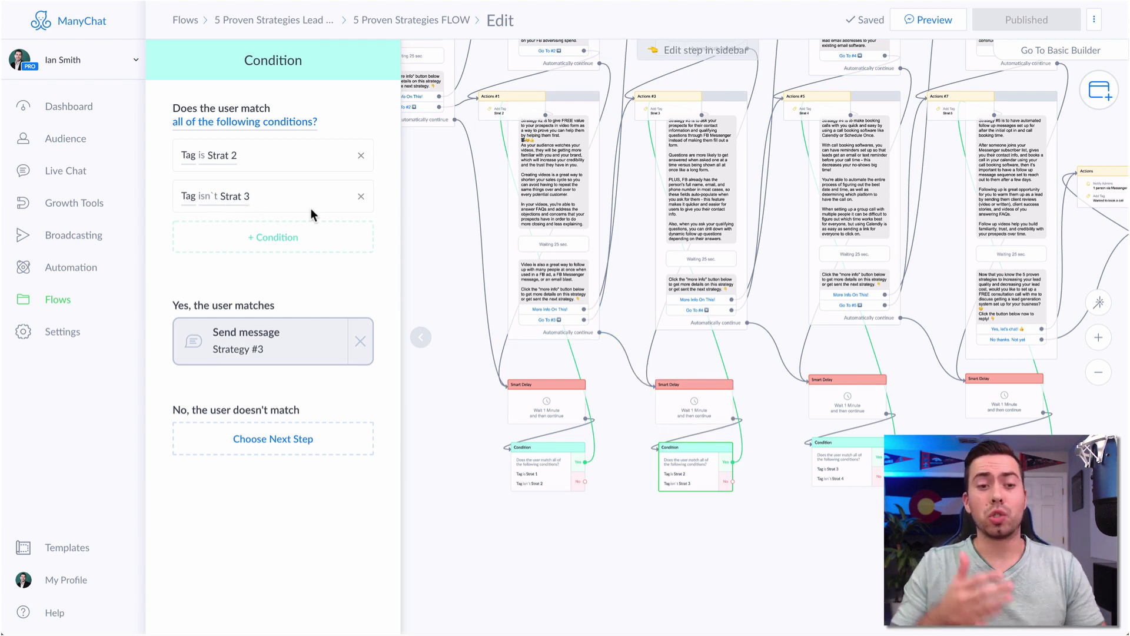
left_click(701, 176)
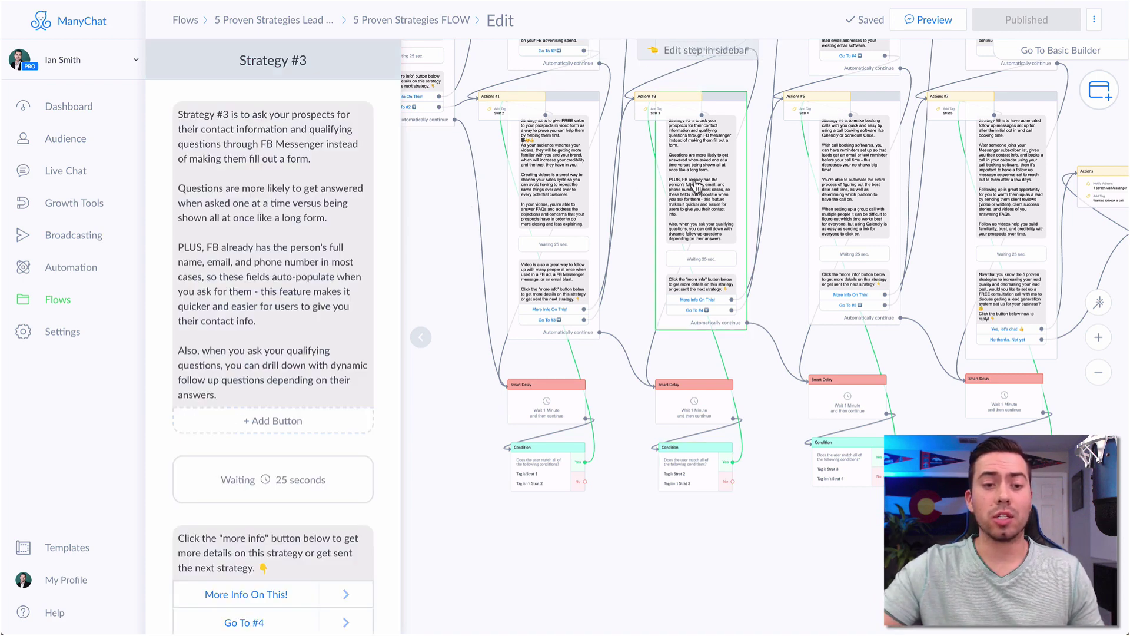
Read the free consultation offer at the end of the last strategy message and open the settings of its "Yes, let's chat!" button.
scroll(286, 246, "down", 4)
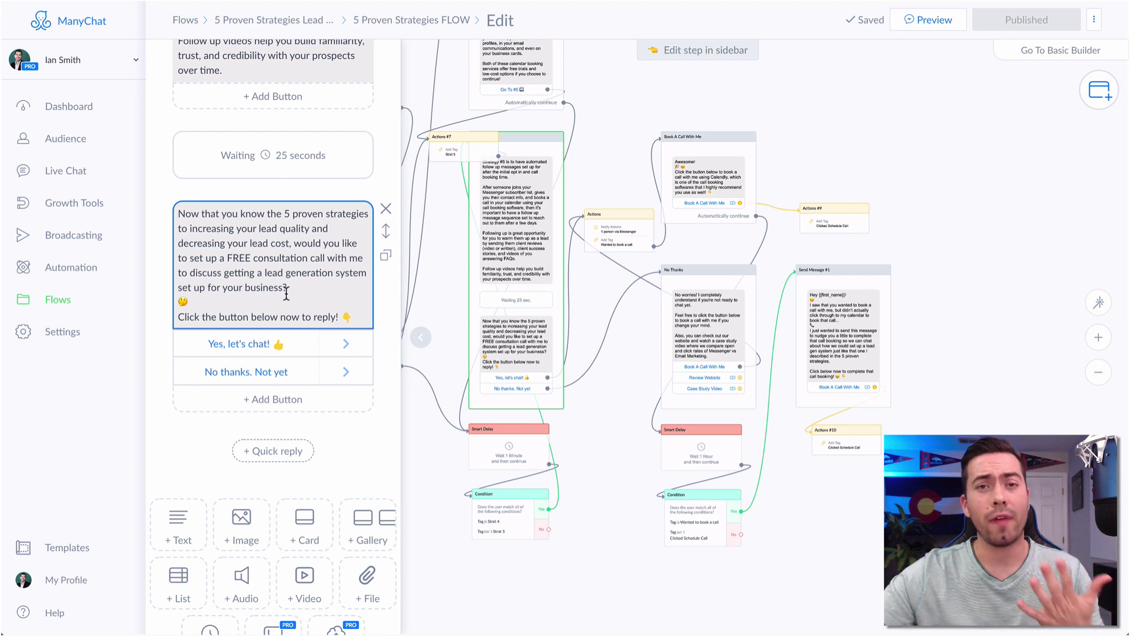
left_click(259, 349)
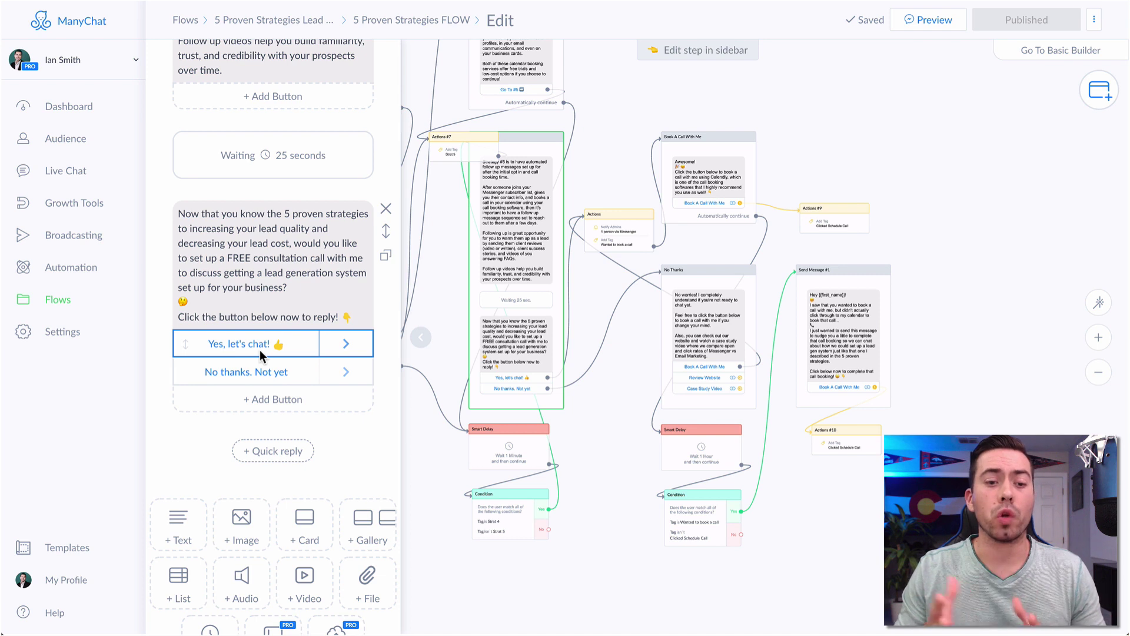
left_click(261, 280)
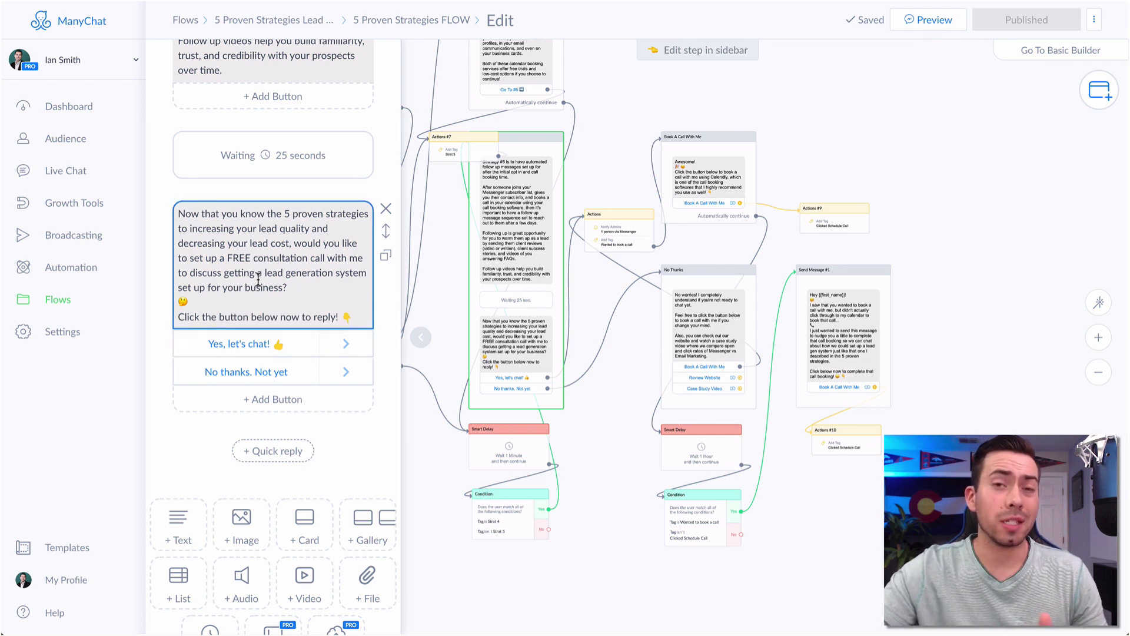
left_click(250, 343)
left_click(249, 344)
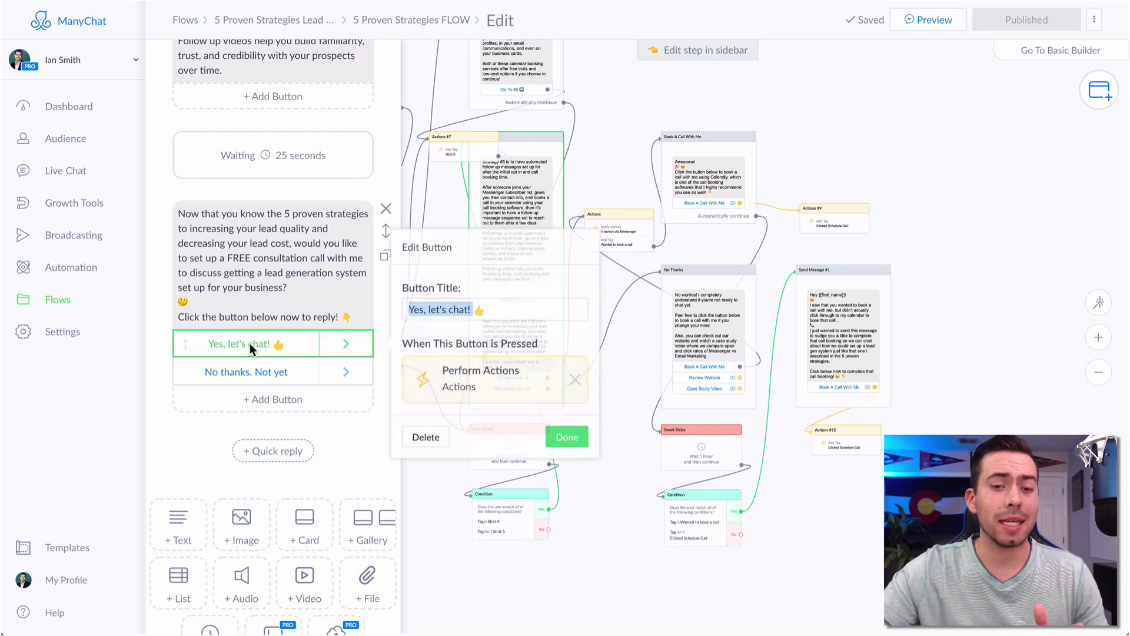
Review the actions behind the chat button, the Book A Call With Me message and the tag added by Actions #9.
left_click(626, 229)
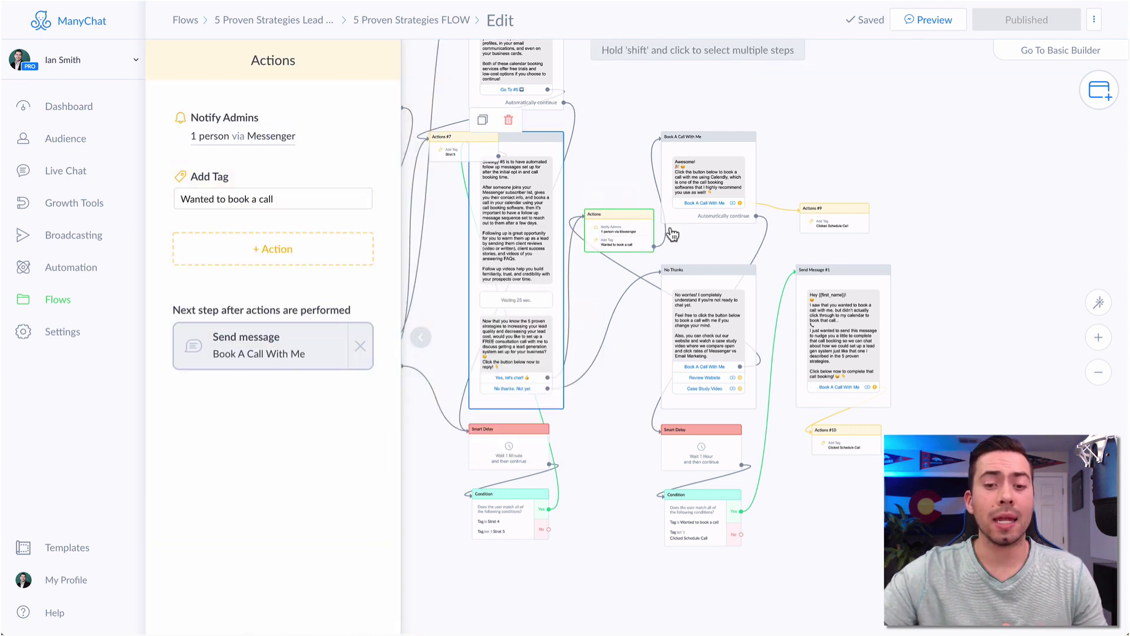
left_click(718, 176)
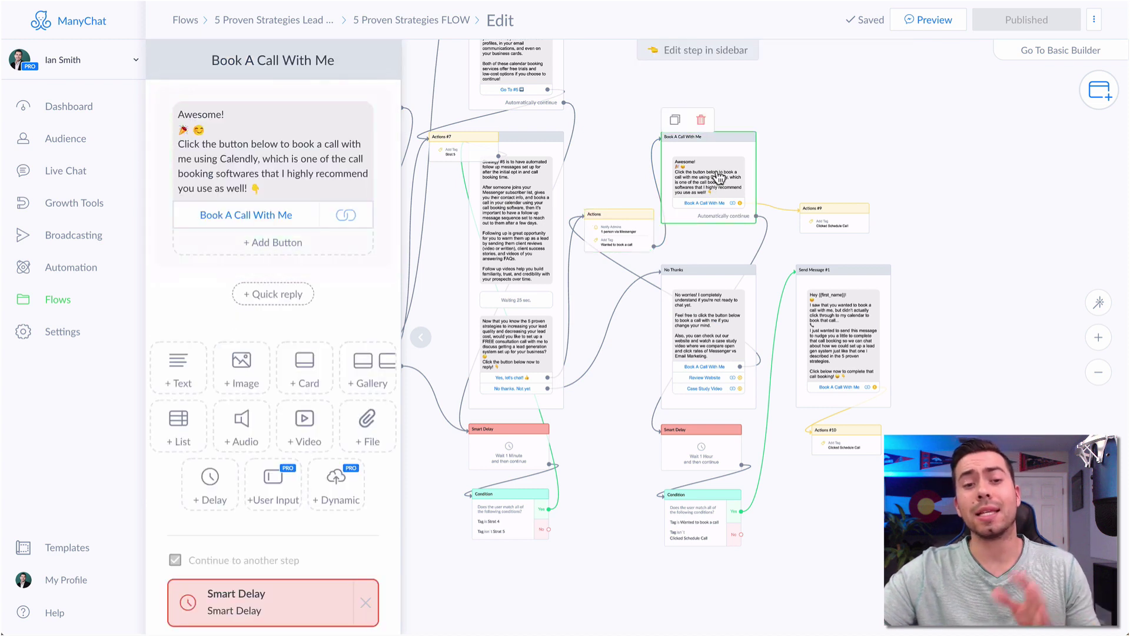
left_click(236, 147)
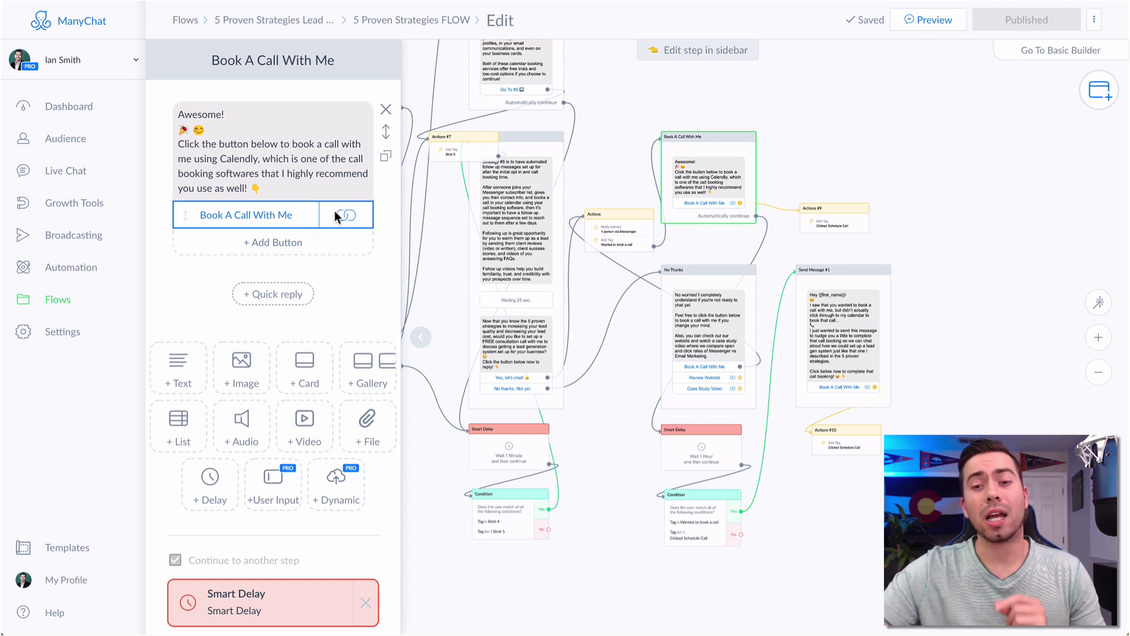
left_click(837, 219)
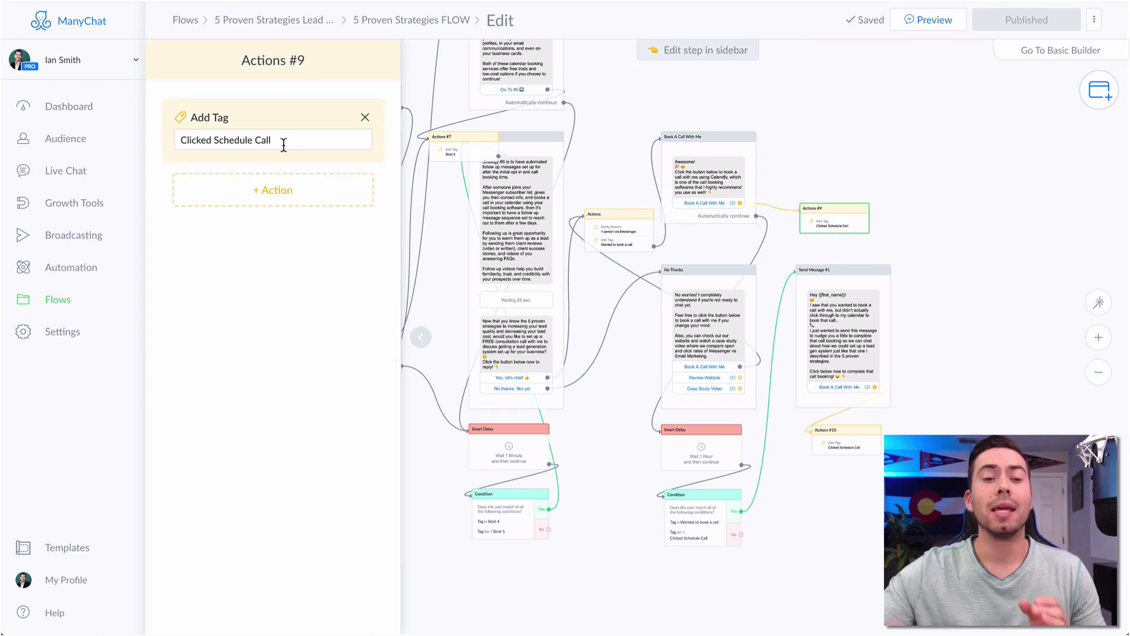
Examine the Condition for unfinished call bookings, its Send Message #1 reminder with the booking button, and the tag in Actions #10.
left_click(824, 312)
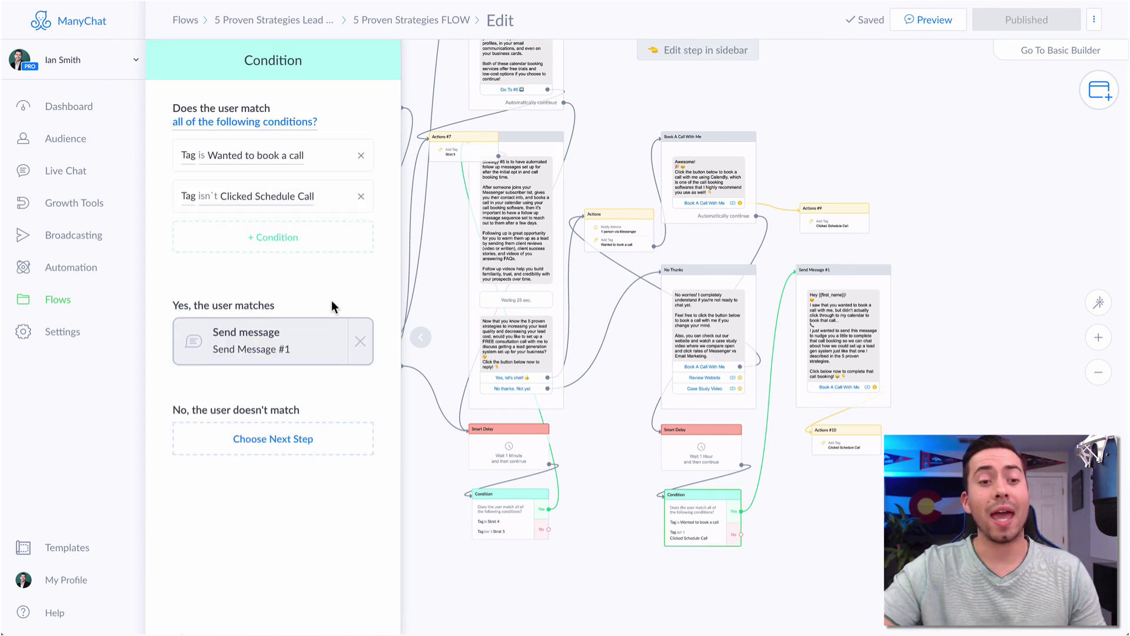
left_click(825, 330)
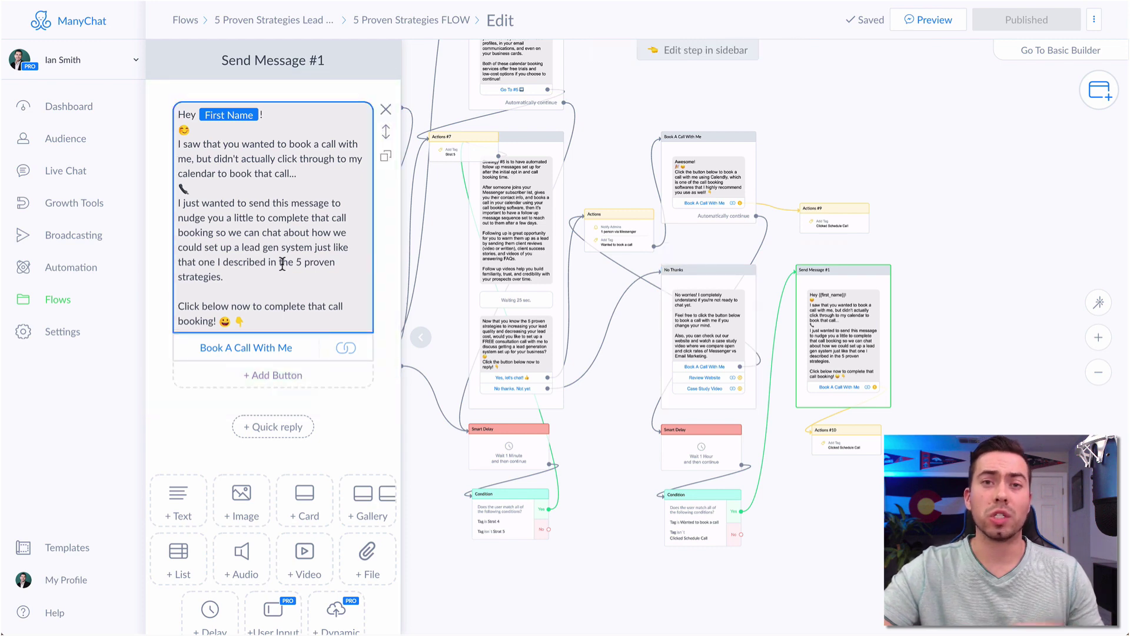
left_click(289, 352)
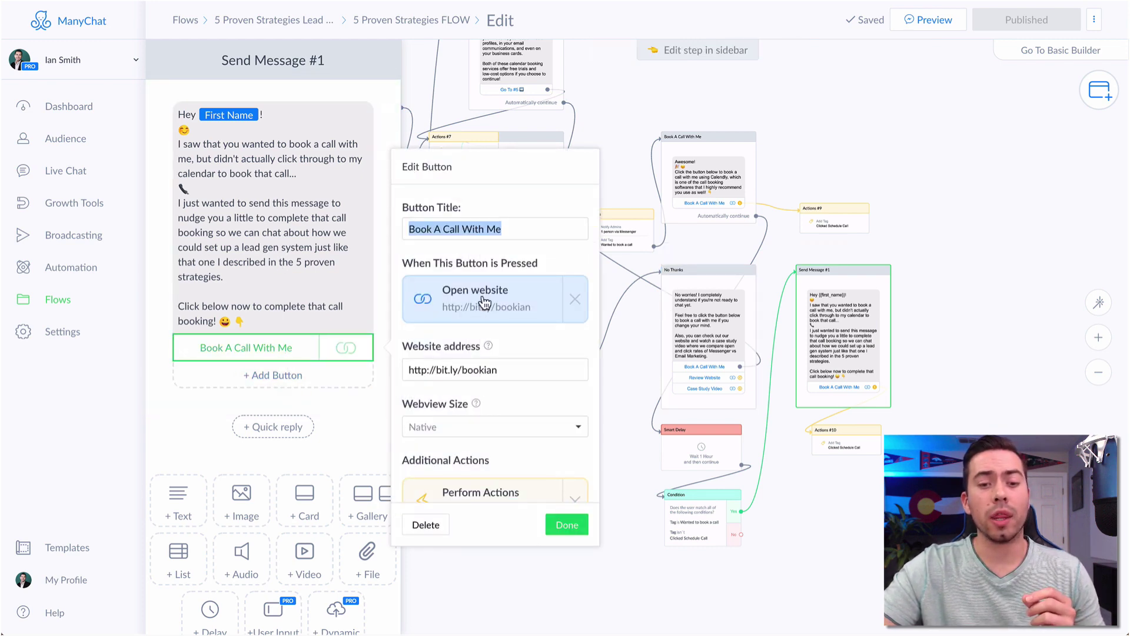
left_click(841, 451)
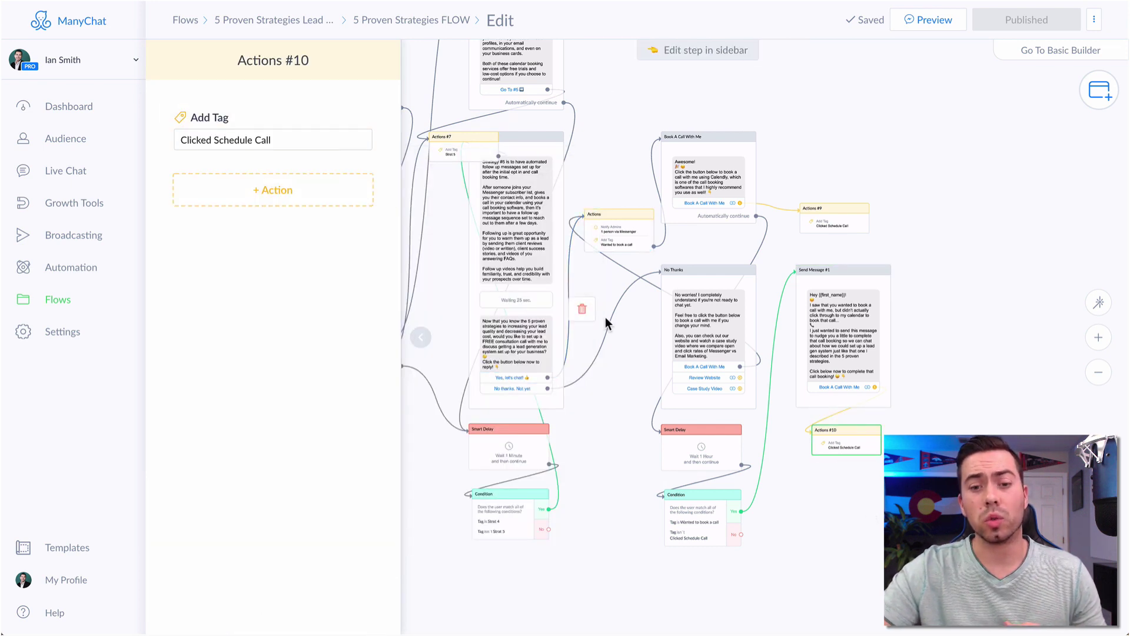
Close the step details and view the entire 5 Proven Strategies FLOW on the canvas.
left_click(609, 371)
scroll(610, 359, "down", 6)
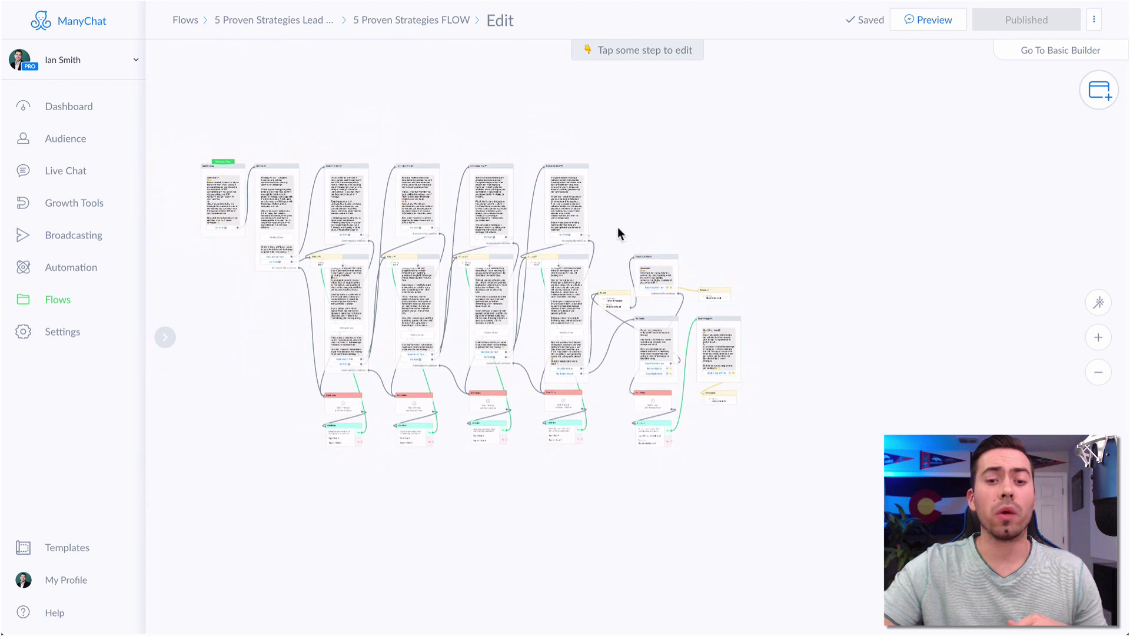
scroll(747, 206, "left", 2)
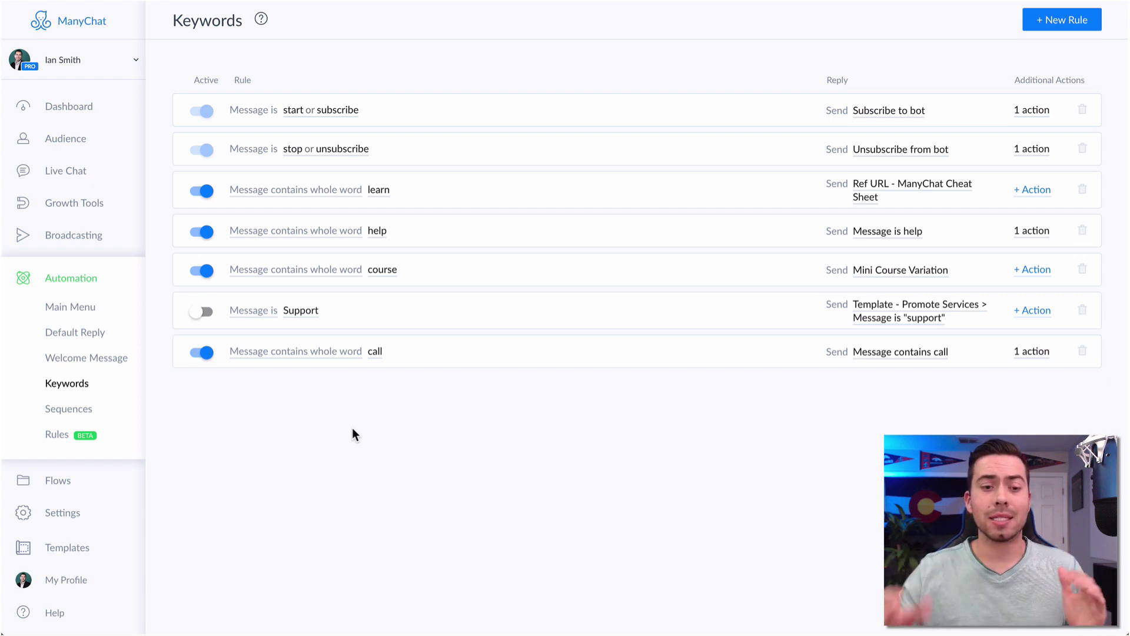
Check the match options of the "call" keyword rule and open its Message contains call reply.
left_click(245, 360)
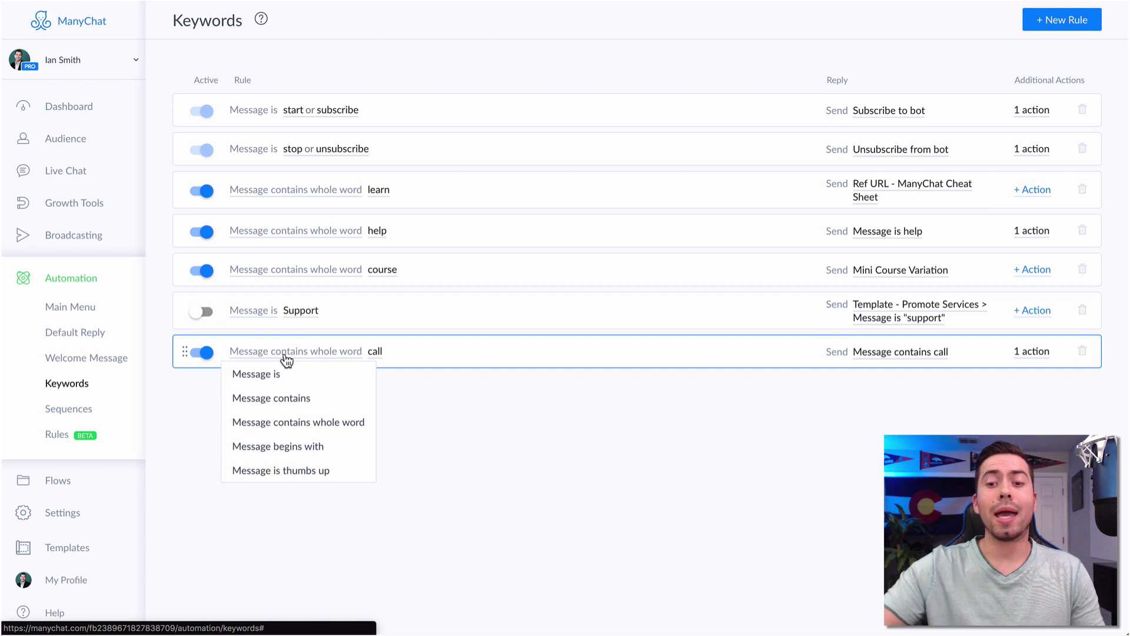
left_click(898, 356)
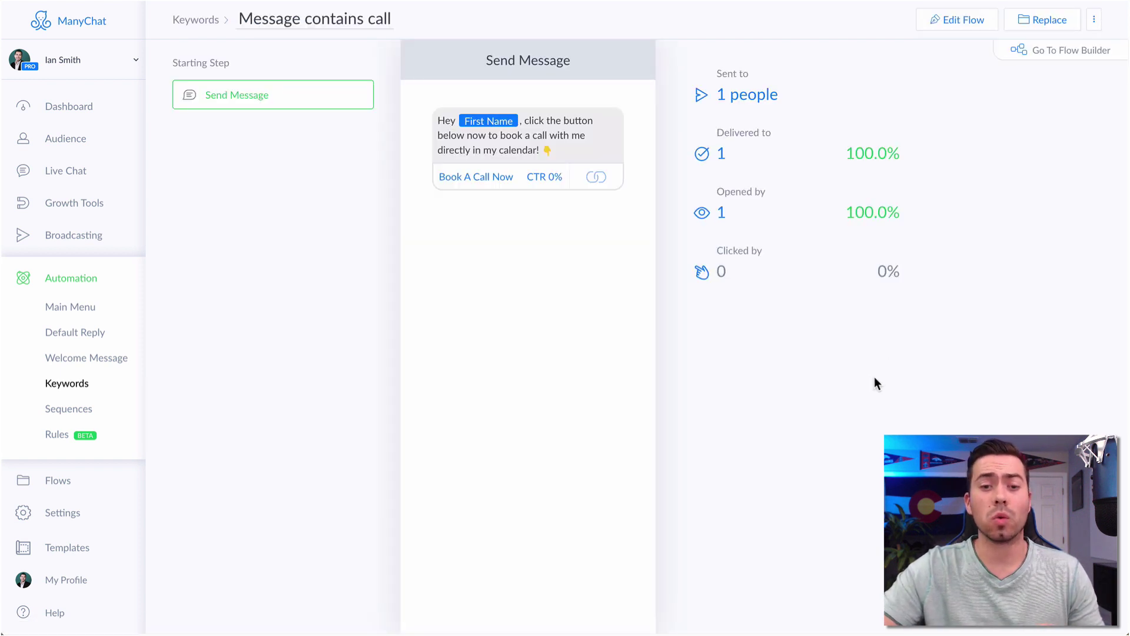